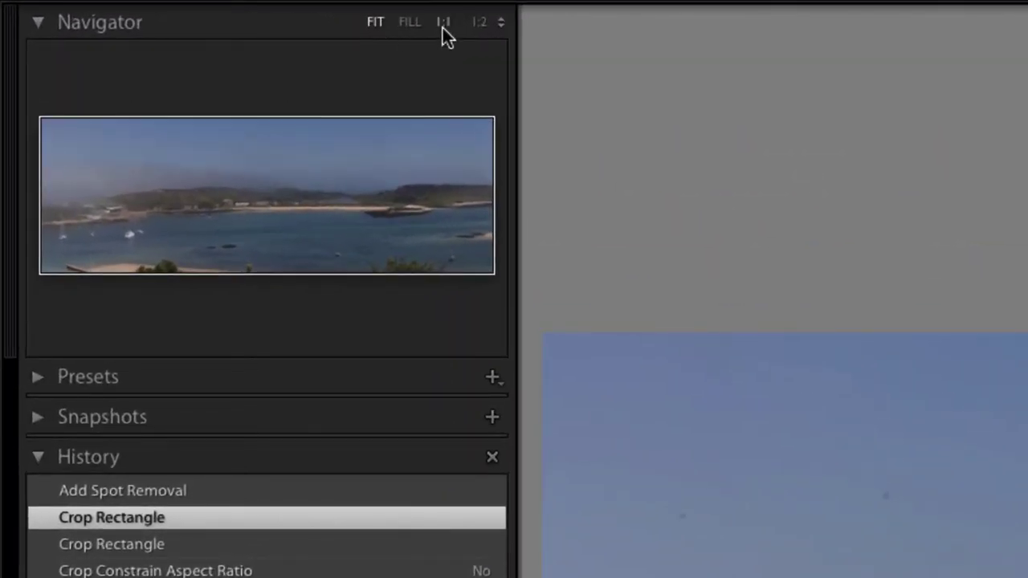
View the panorama at 1:1 and check the sky along its upper edge from one end to the other for dust spots.
{"action": "left_click", "coordinate": [442, 26]}
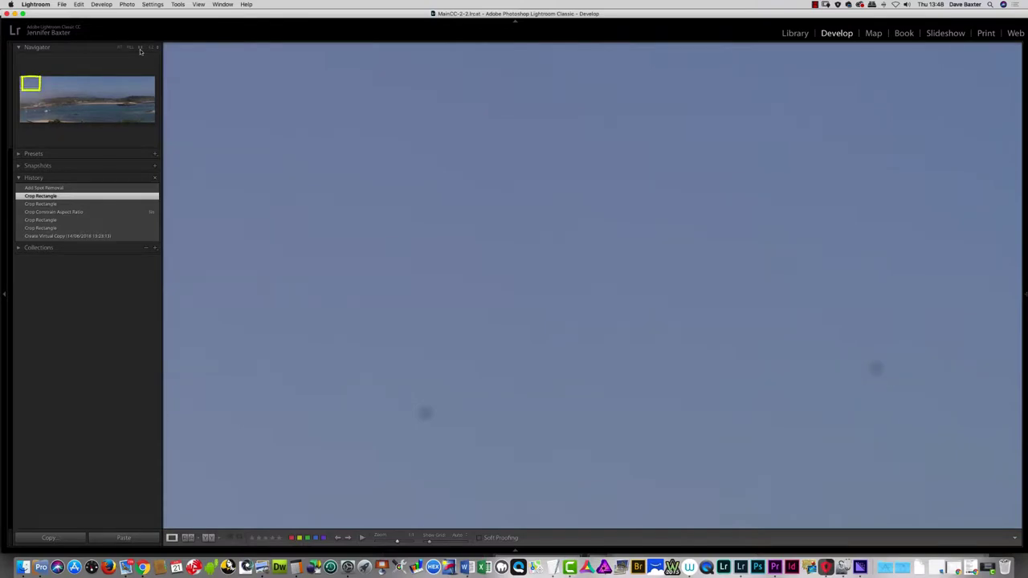
{"action": "left_click", "coordinate": [32, 82]}
{"action": "left_click_drag", "start_coordinate": [32, 82], "coordinate": [146, 83]}
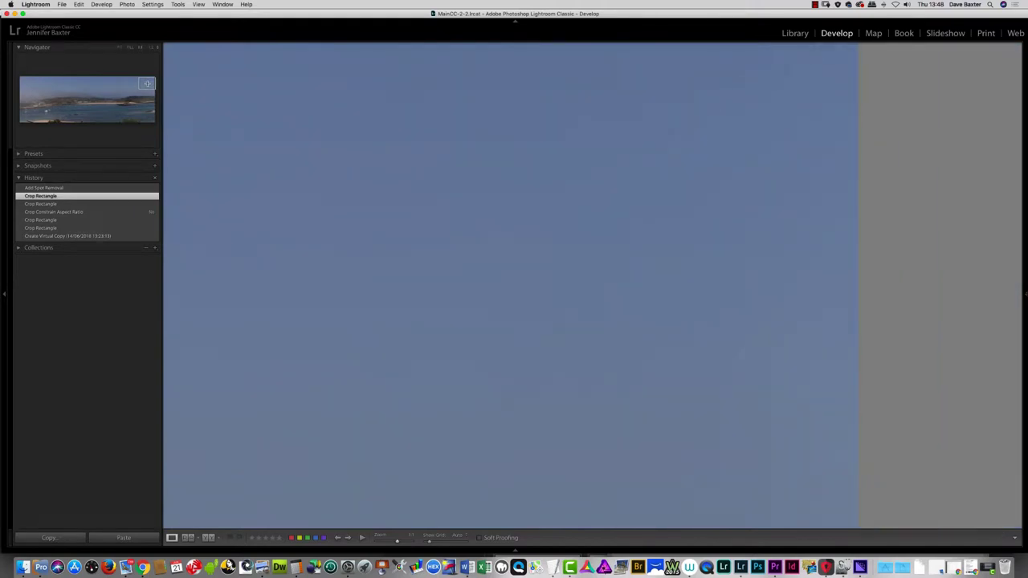
{"action": "left_click_drag", "start_coordinate": [147, 83], "coordinate": [27, 83]}
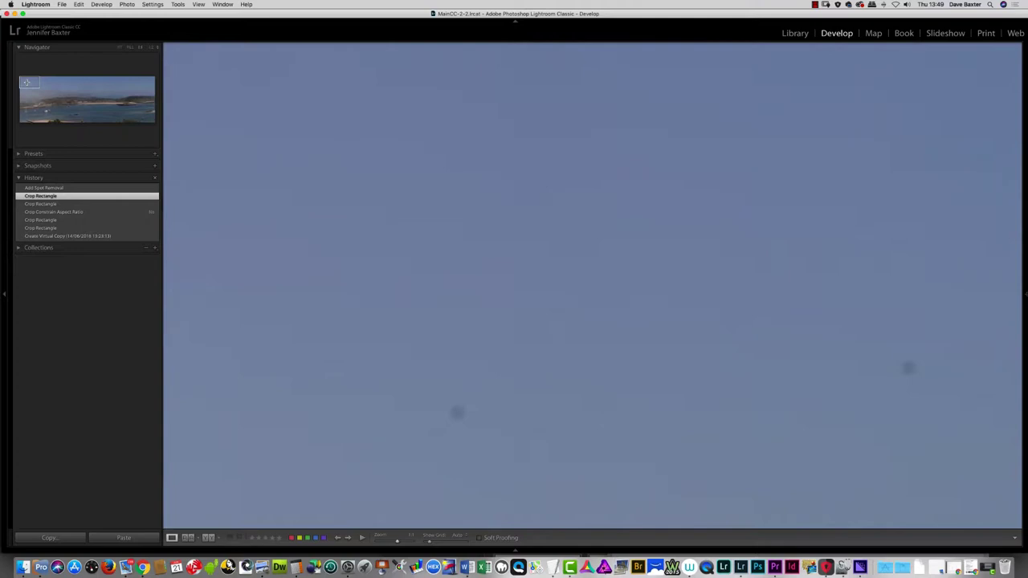
Examine the whole panorama for dust spots at 1:1, screen by screen in vertical strips starting from the upper-left corner.
{"action": "key", "text": "Page_Down"}
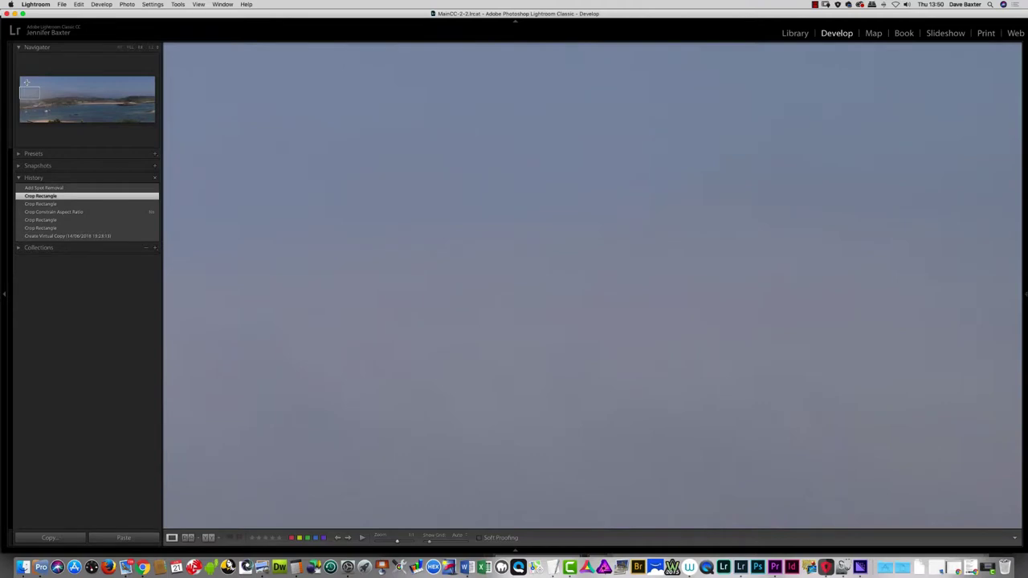
{"action": "key", "text": "Page_Down"}
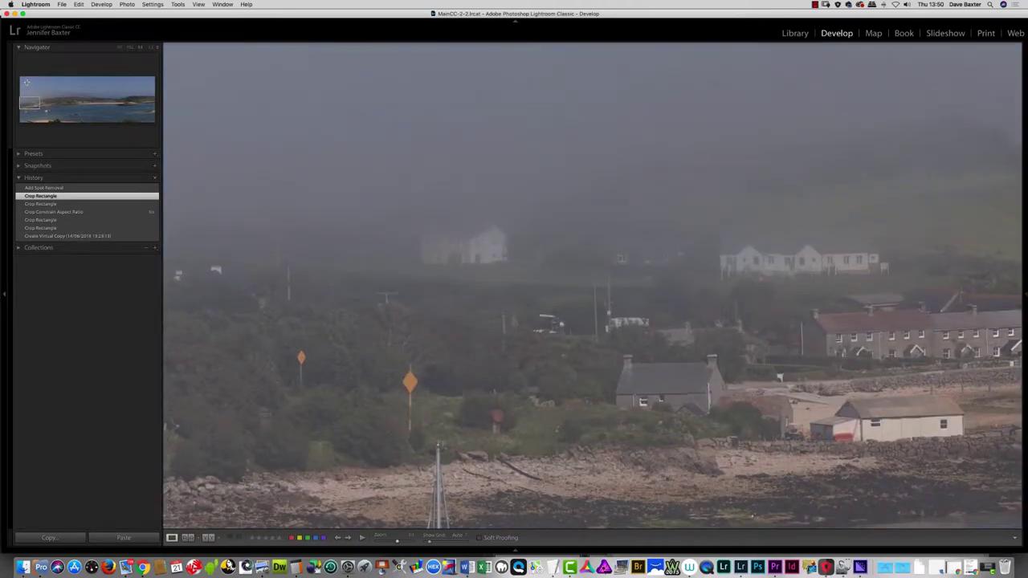
{"action": "key", "text": "Page_Down"}
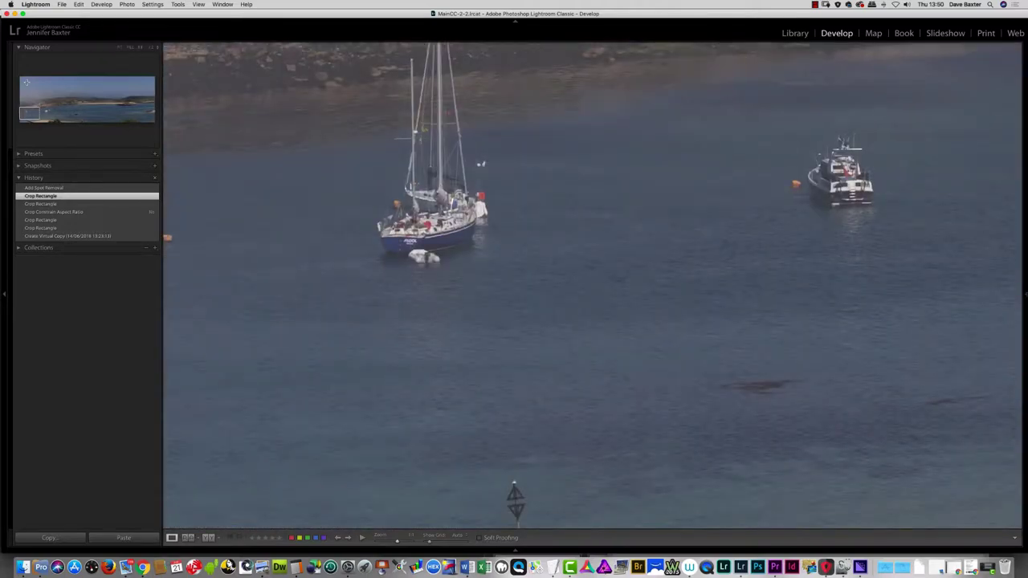
{"action": "key", "text": "Page_Down"}
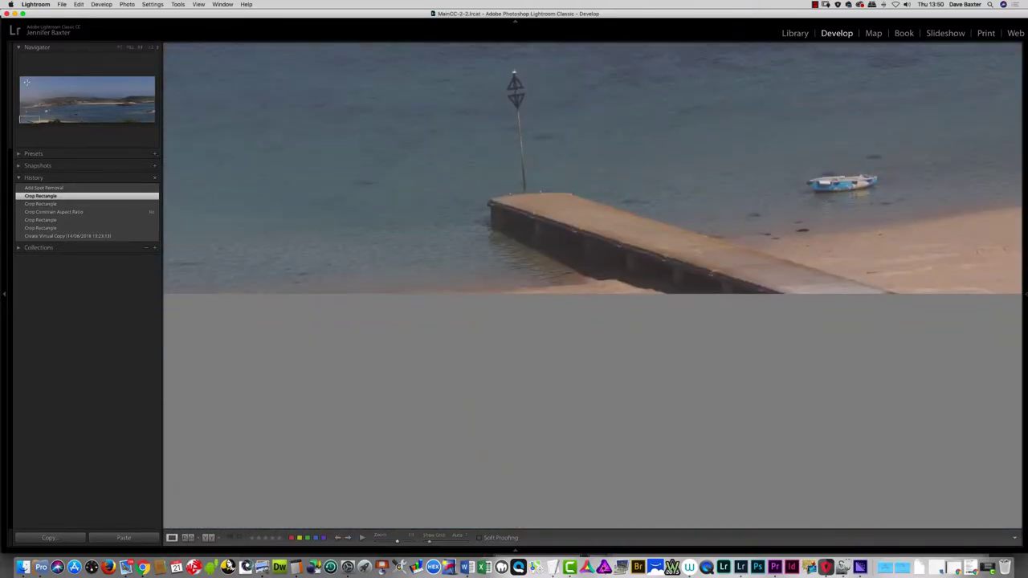
{"action": "key", "text": "Page_Down"}
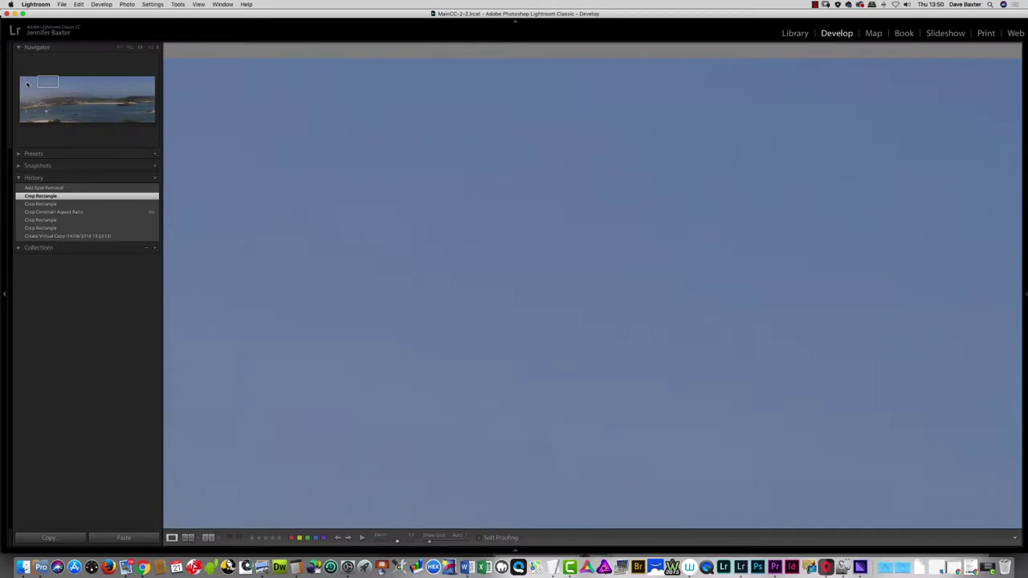
{"action": "key", "text": "Page_Down"}
{"action": "key", "text": "Page_Down"}
{"action": "key", "text": "Page_Down"}
{"action": "key", "text": "Page_Down"}
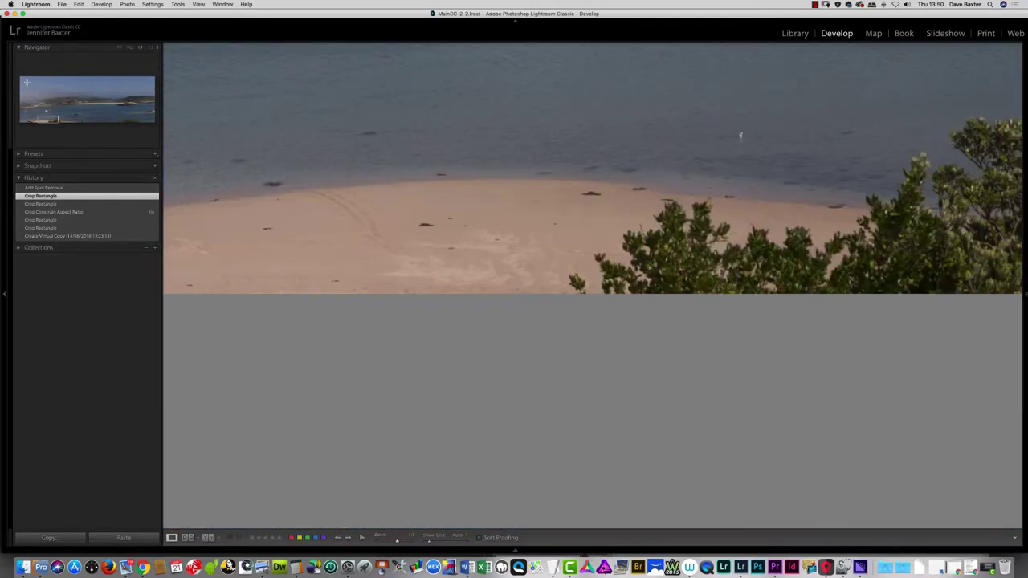
{"action": "key", "text": "Page_Down"}
{"action": "key", "text": "Page_Down"}
{"action": "key", "text": "Page_Down"}
{"action": "key", "text": "Page_Down"}
{"action": "key", "text": "Page_Down"}
{"action": "key", "text": "Page_Down"}
{"action": "key", "text": "Page_Down"}
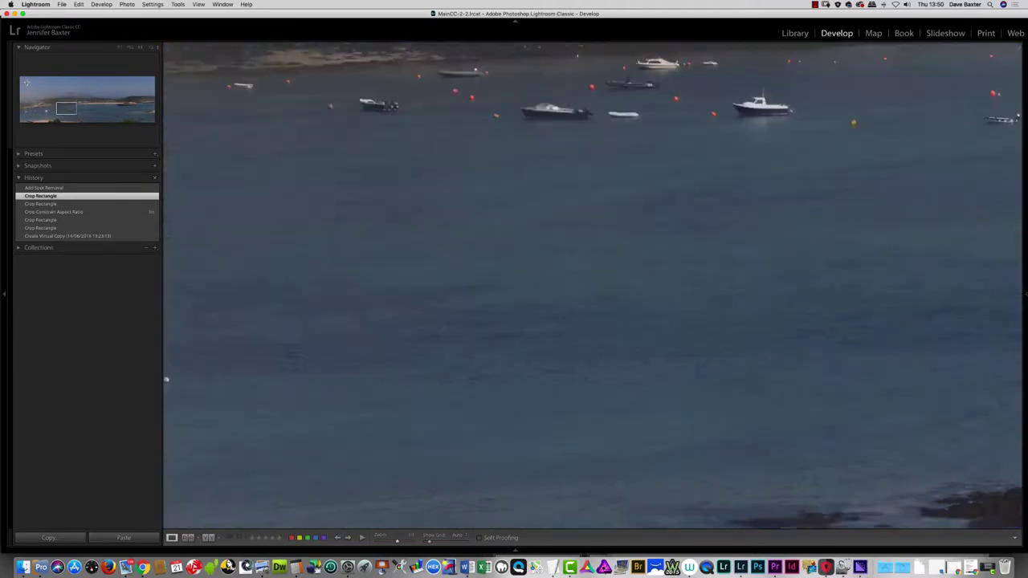
{"action": "key", "text": "Page_Down"}
{"action": "key", "text": "Page_Down"}
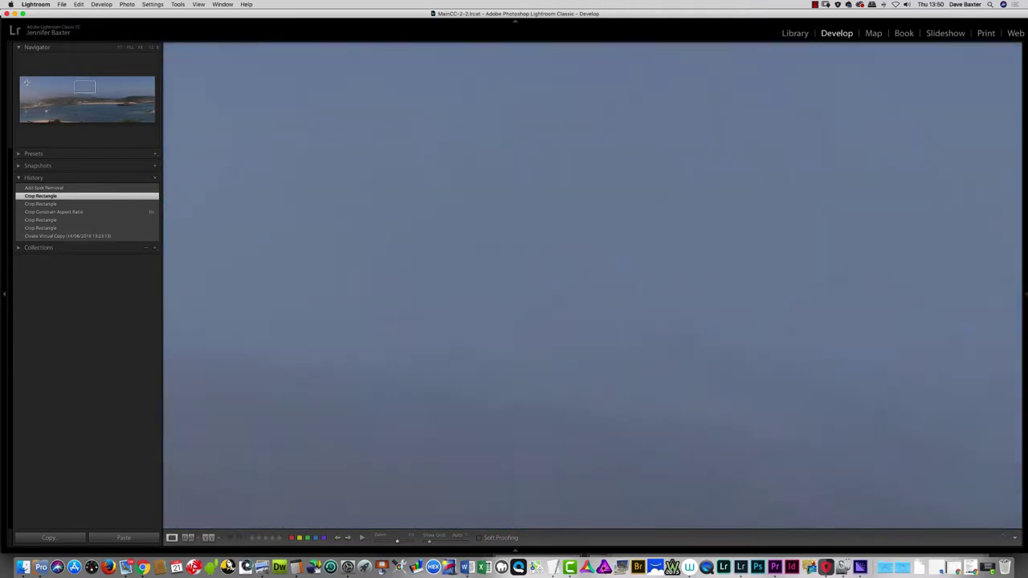
{"action": "key", "text": "Page_Down"}
{"action": "key", "text": "Page_Down"}
{"action": "key", "text": "Page_Down"}
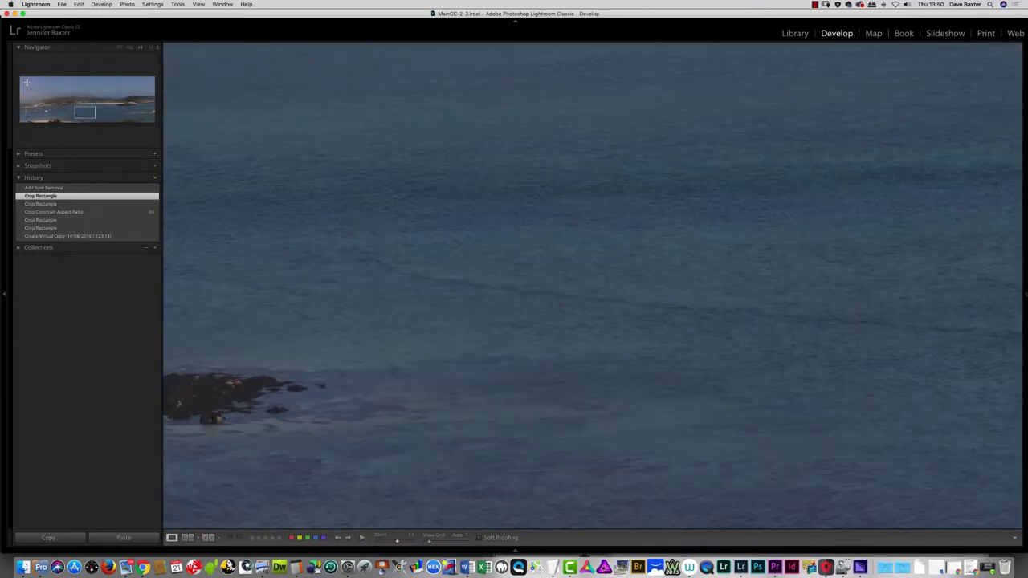
{"action": "key", "text": "Page_Down"}
{"action": "key", "text": "Page_Down"}
{"action": "key", "text": "Page_Down"}
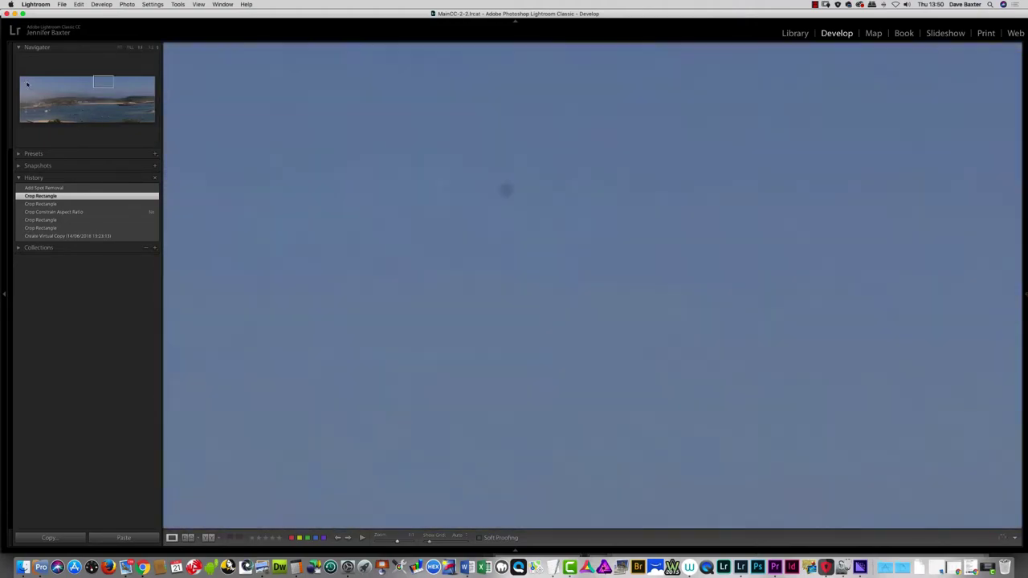
{"action": "key", "text": "Page_Down"}
{"action": "key", "text": "Page_Down"}
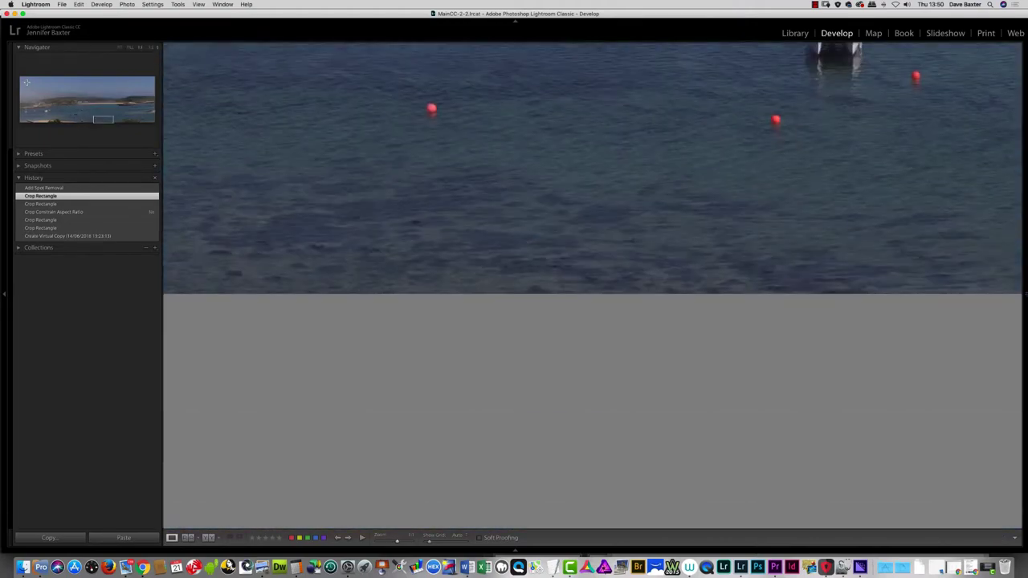
{"action": "key", "text": "Page_Down"}
{"action": "key", "text": "Page_Down"}
{"action": "key", "text": "Page_Down"}
{"action": "key", "text": "Page_Down"}
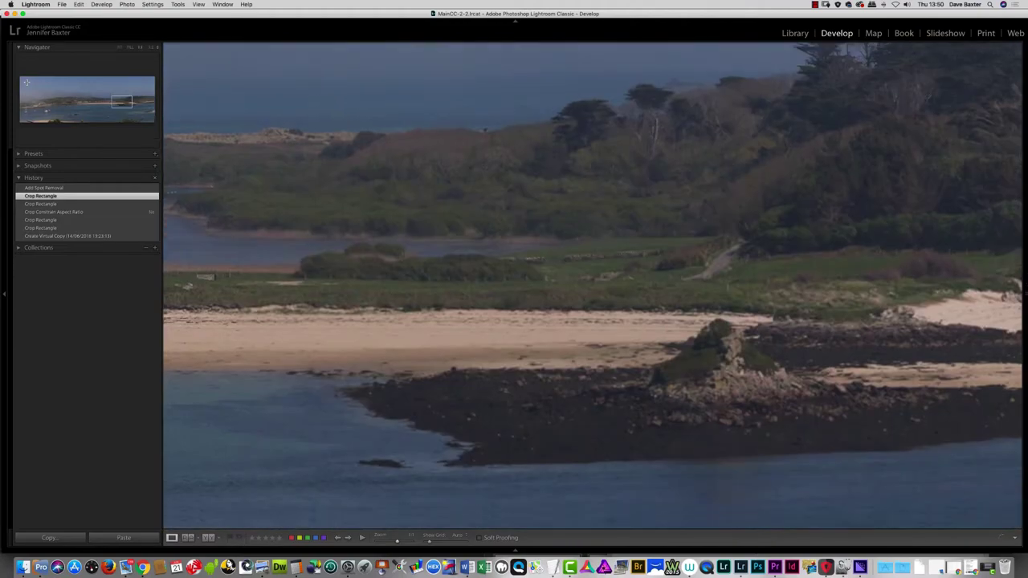
{"action": "key", "text": "Page_Down"}
{"action": "key", "text": "Page_Down"}
{"action": "key", "text": "Page_Down"}
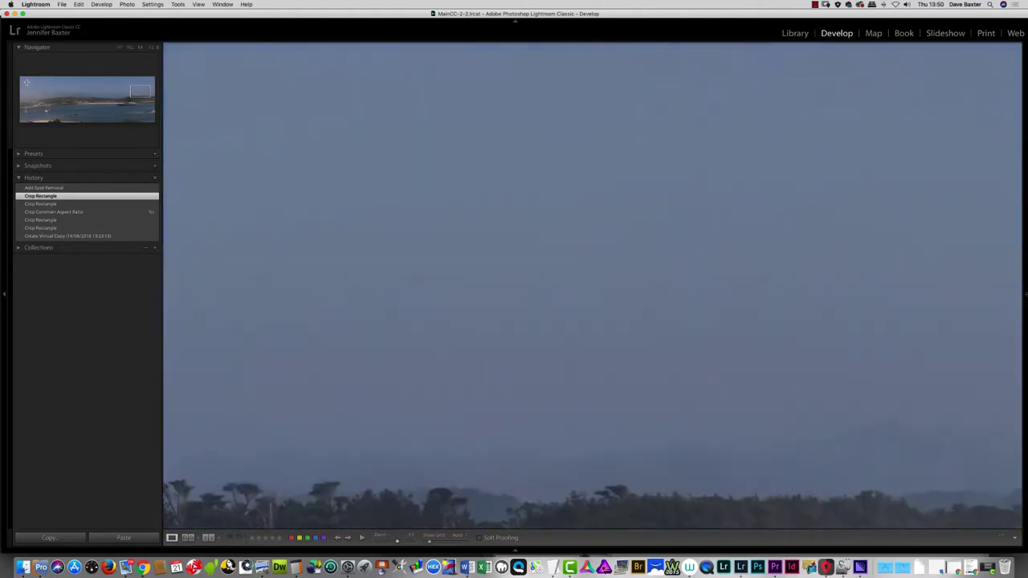
{"action": "key", "text": "Page_Down"}
{"action": "key", "text": "Page_Down"}
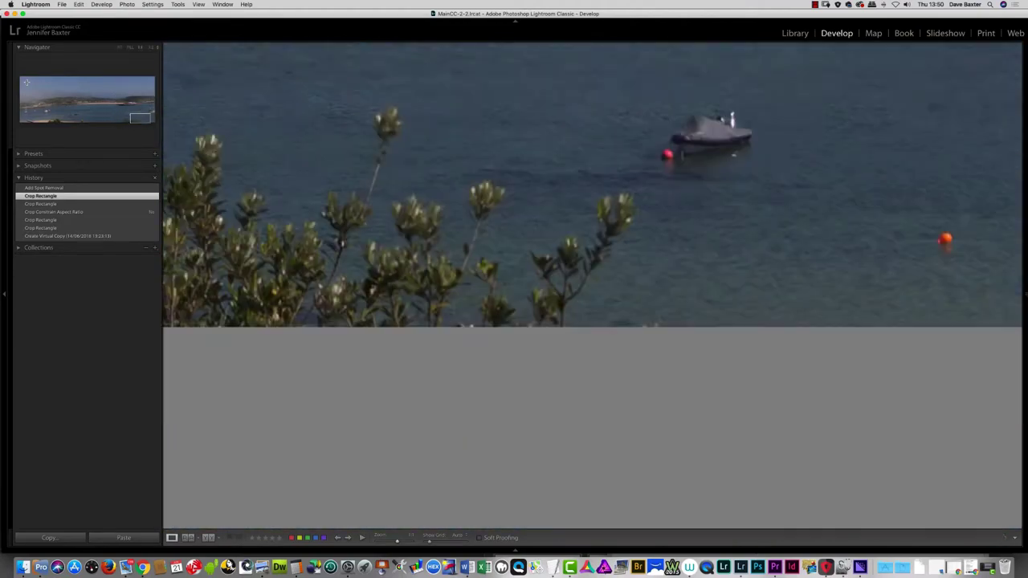
{"action": "key", "text": "Page_Down"}
{"action": "key", "text": "Page_Down"}
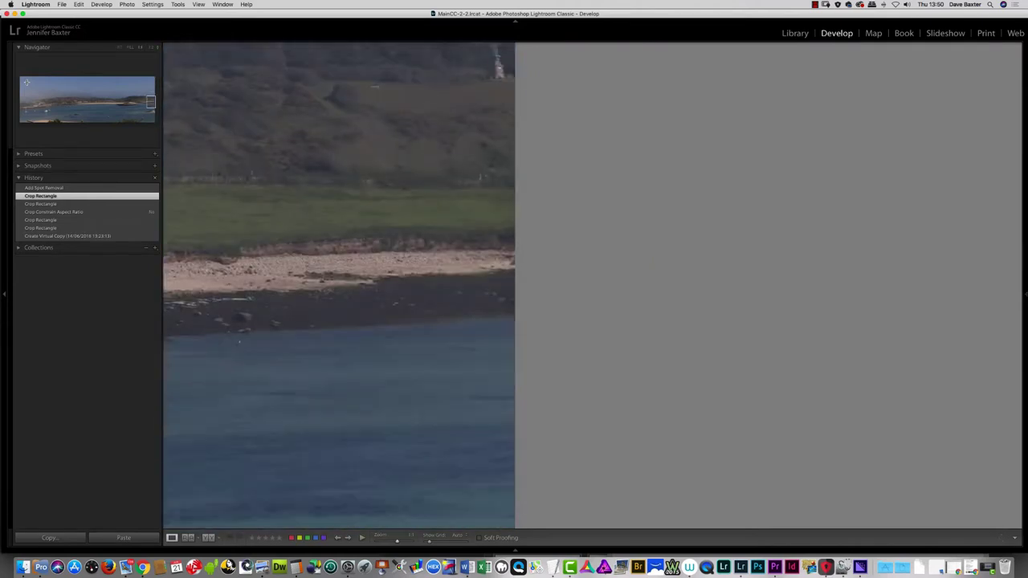
{"action": "key", "text": "Page_Down"}
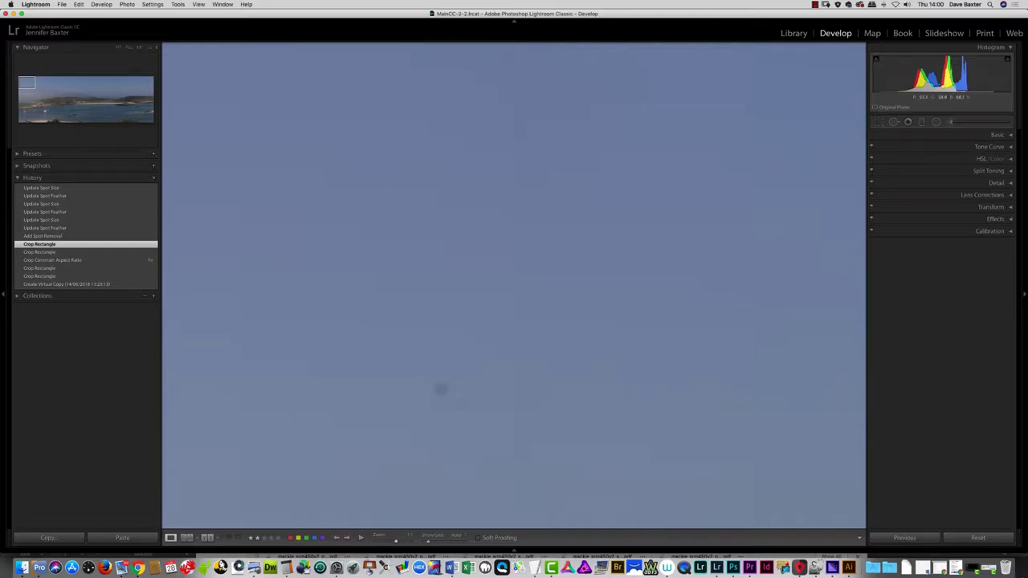
Clone out the dust spot in the upper-left sky with the Spot Removal tool and resample its source four times.
{"action": "key", "text": "q"}
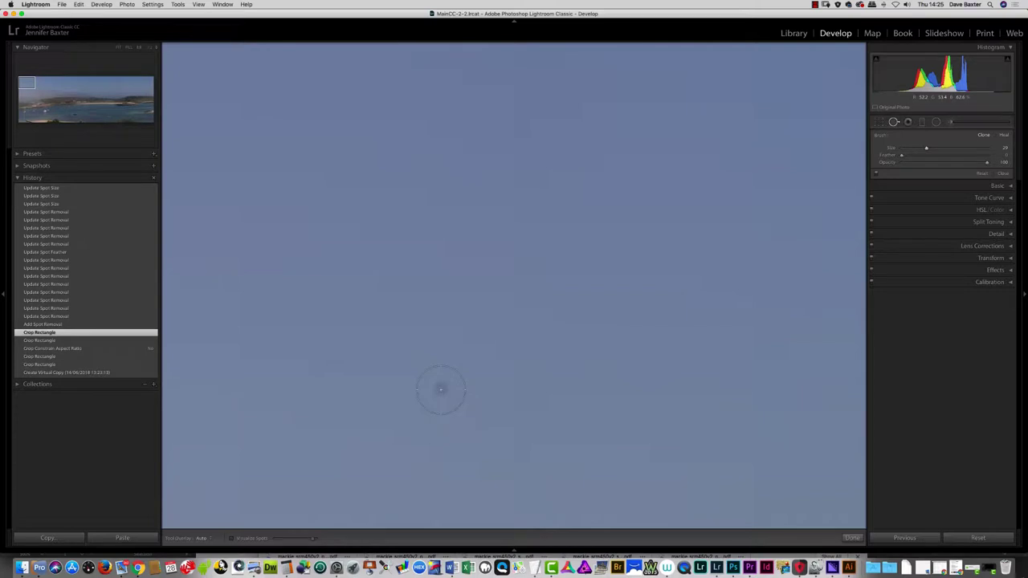
{"action": "left_click", "coordinate": [440, 390]}
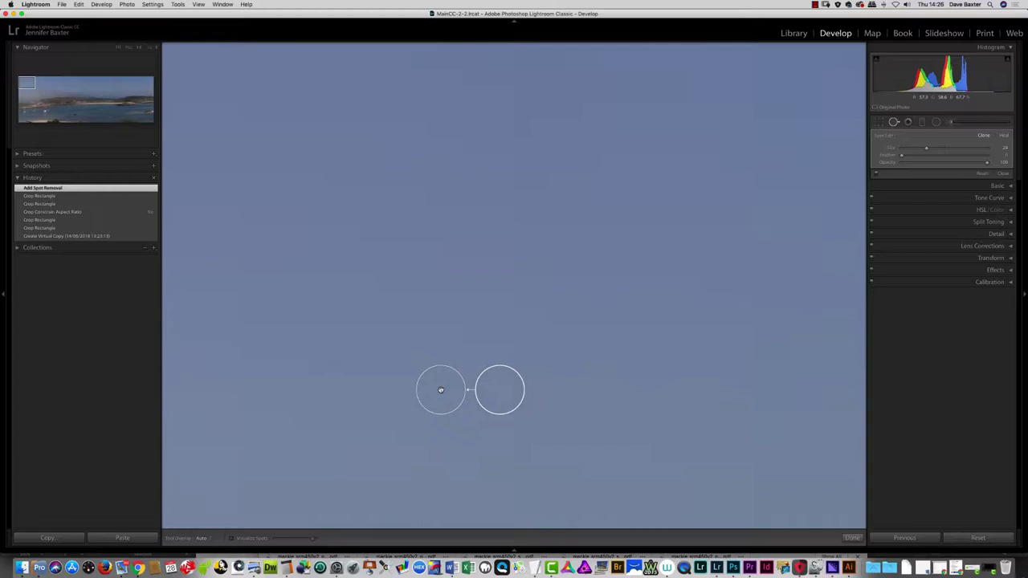
{"action": "key", "text": "slash"}
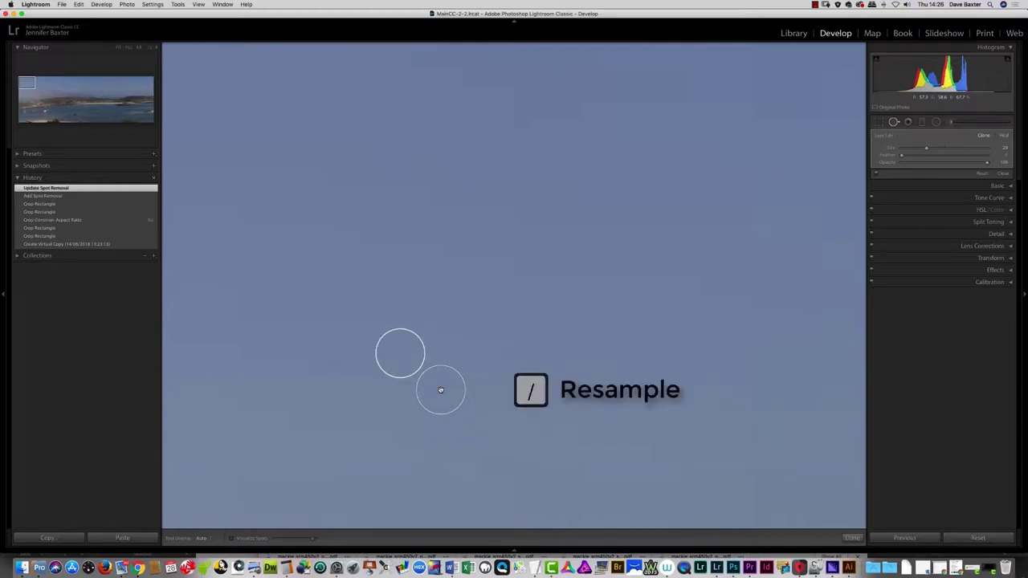
{"action": "key", "text": "slash"}
{"action": "key", "text": "slash"}
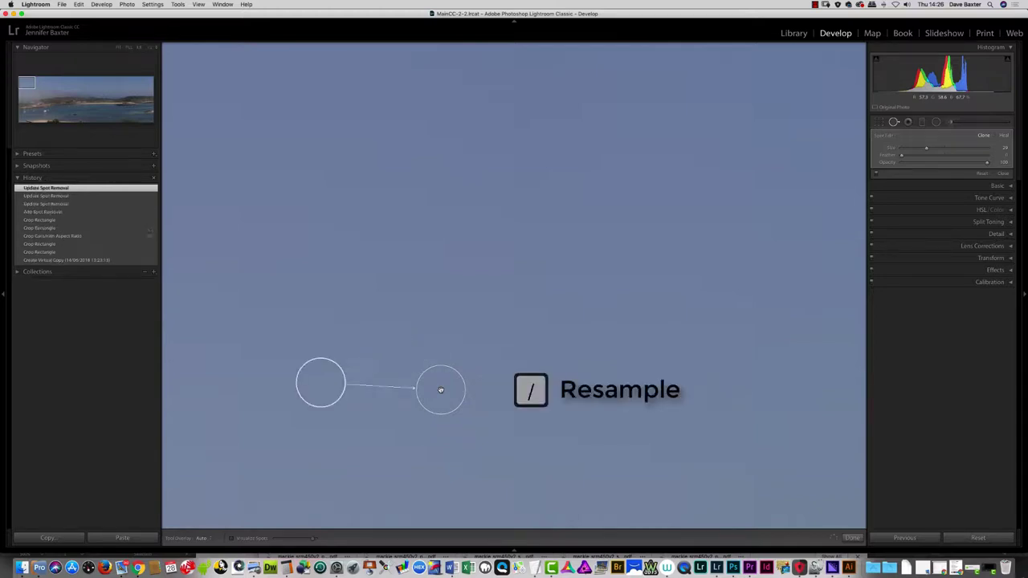
{"action": "key", "text": "slash"}
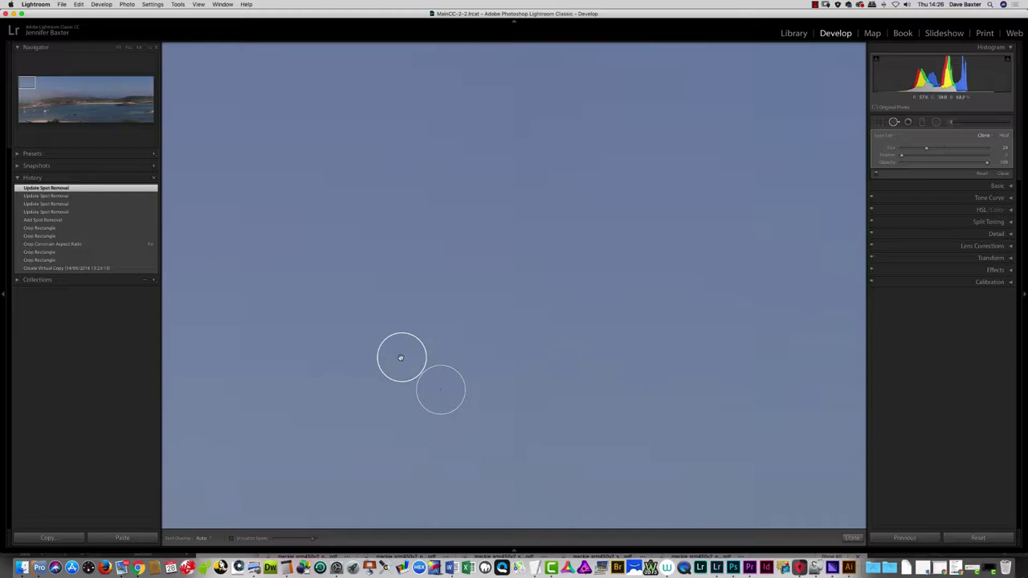
Move the clone source to the sky near the upper-right corner of the view and raise the spot's feather to near maximum.
{"action": "left_click_drag", "start_coordinate": [400, 357], "coordinate": [334, 312]}
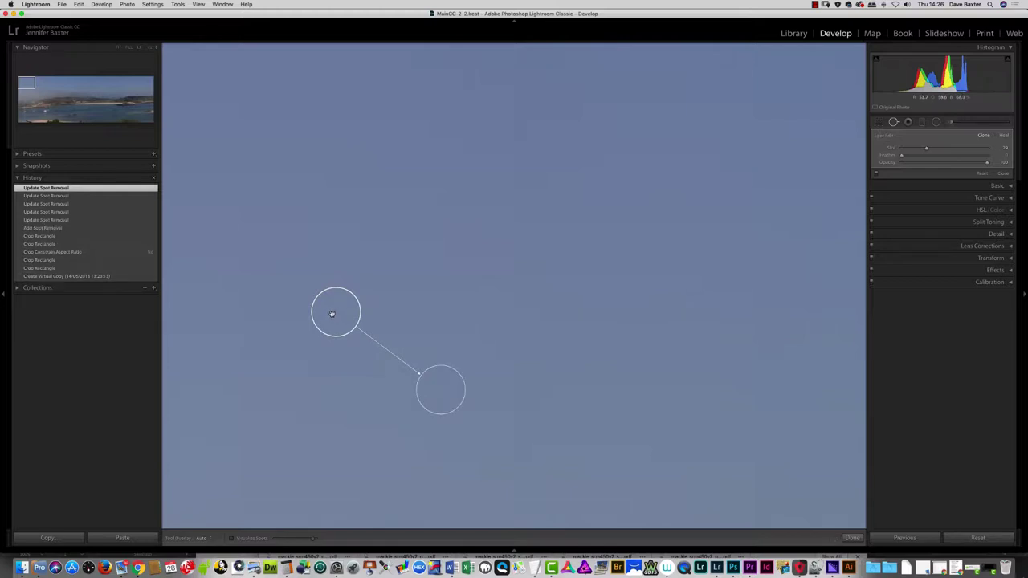
{"action": "left_click_drag", "start_coordinate": [334, 313], "coordinate": [823, 80]}
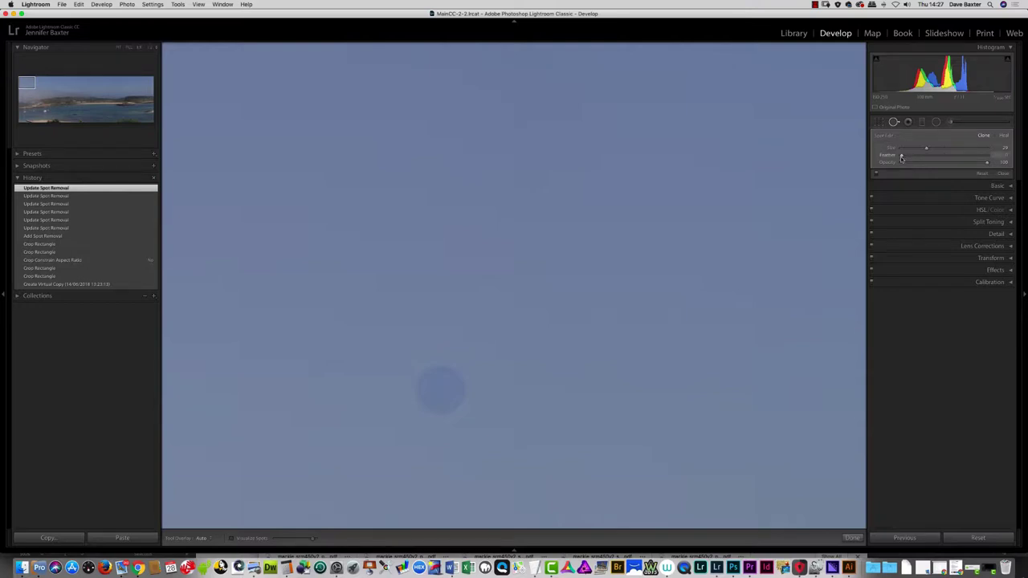
{"action": "left_click_drag", "start_coordinate": [902, 158], "coordinate": [949, 158]}
{"action": "mouse_move", "coordinate": [963, 159]}
{"action": "left_mouse_down"}
{"action": "mouse_move", "coordinate": [996, 156]}
{"action": "mouse_move", "coordinate": [983, 158]}
{"action": "left_mouse_up"}
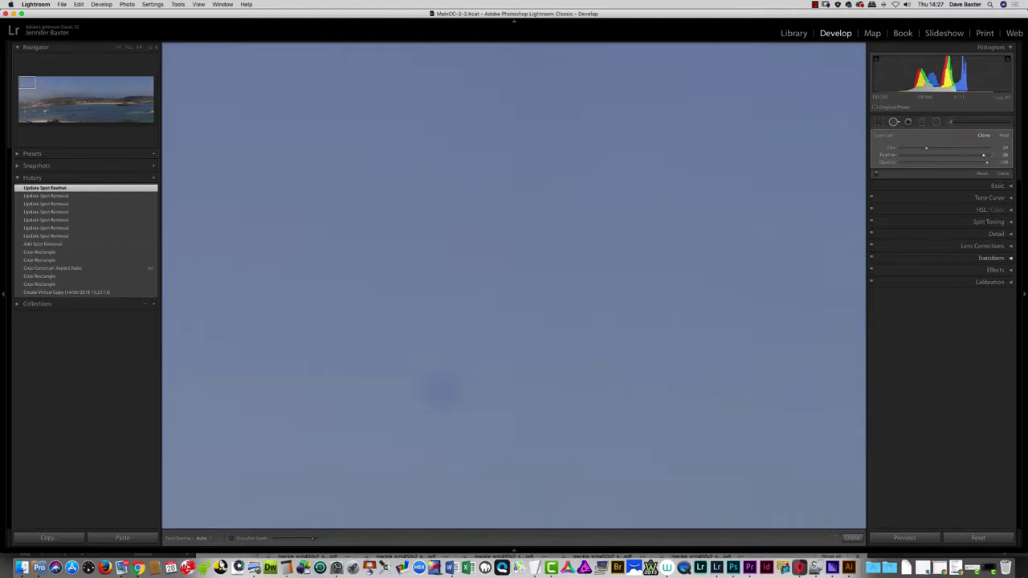
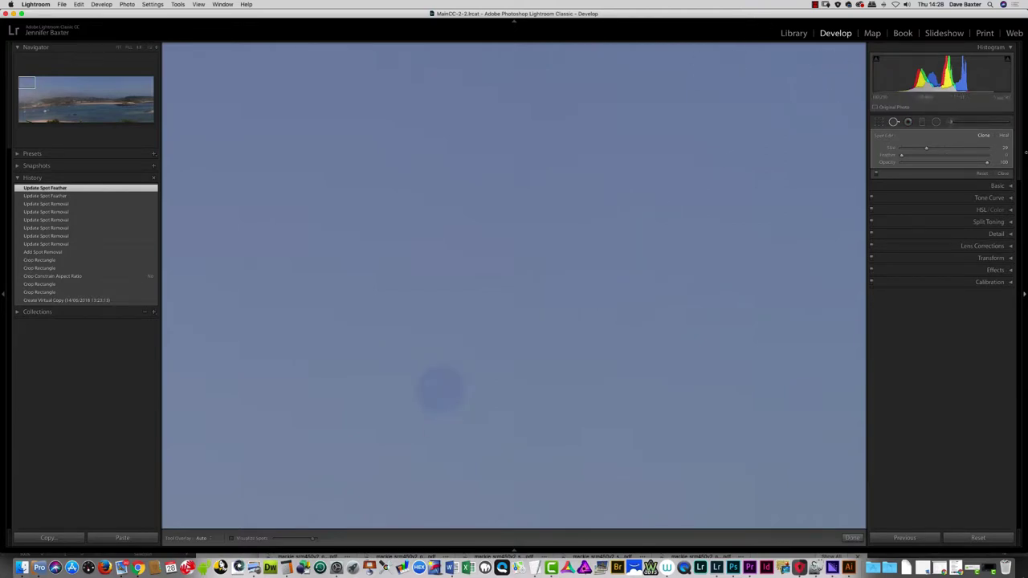
Switch the spot from Clone to Heal, and revert the photo to the last Crop Rectangle state before the spot removal.
{"action": "left_click", "coordinate": [1005, 136]}
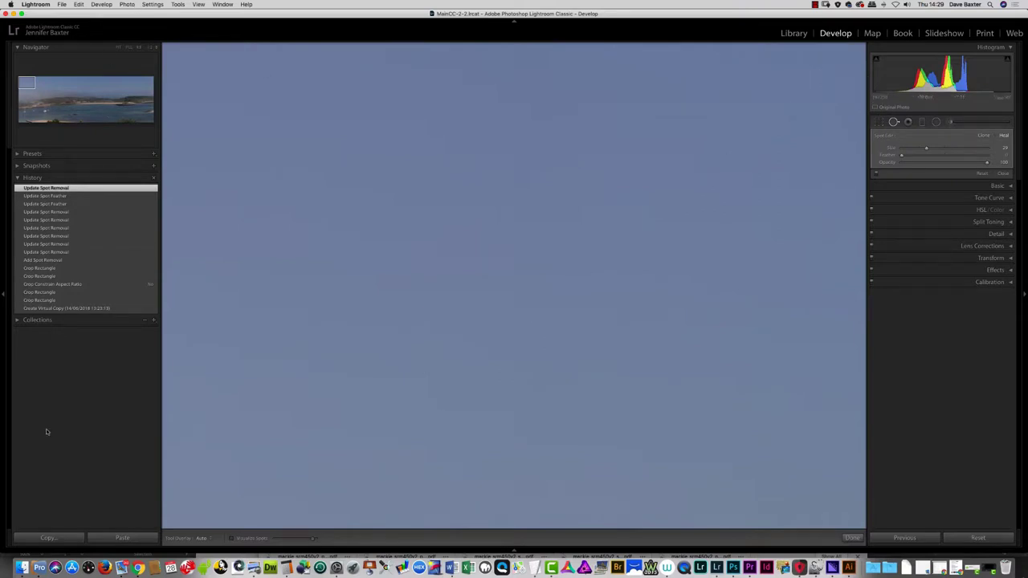
{"action": "left_click", "coordinate": [53, 286]}
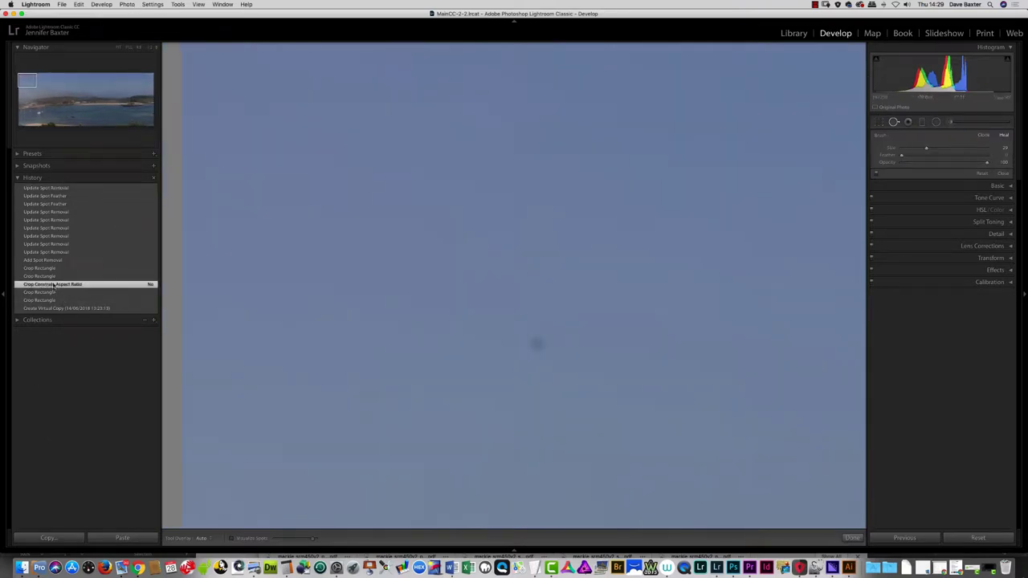
{"action": "left_click", "coordinate": [46, 270]}
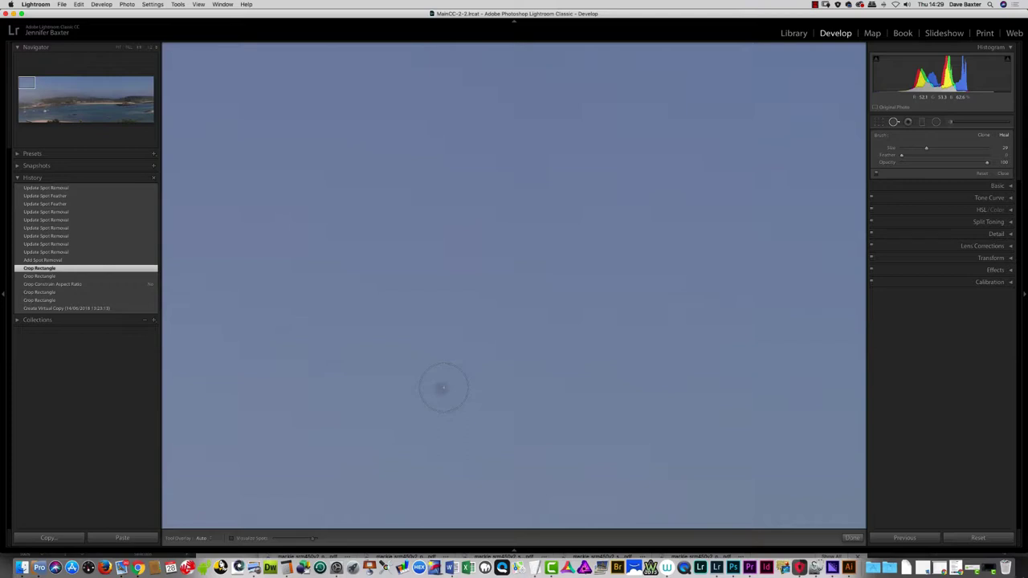
Turn on Visualize Spots with a slightly lower threshold and heal the dust spot in the upper-left sky.
{"action": "left_click", "coordinate": [232, 540]}
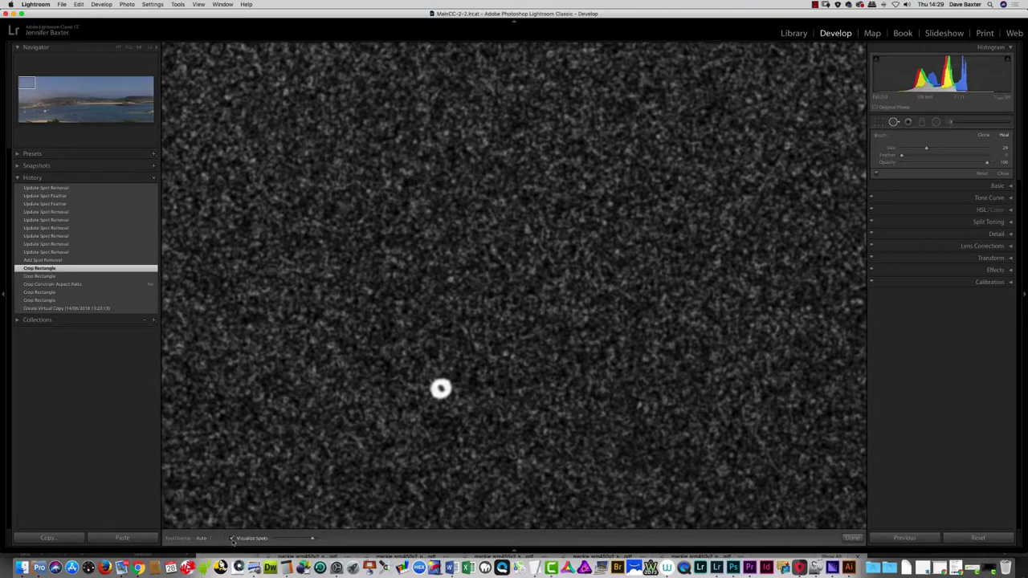
{"action": "left_click_drag", "start_coordinate": [313, 540], "coordinate": [325, 543]}
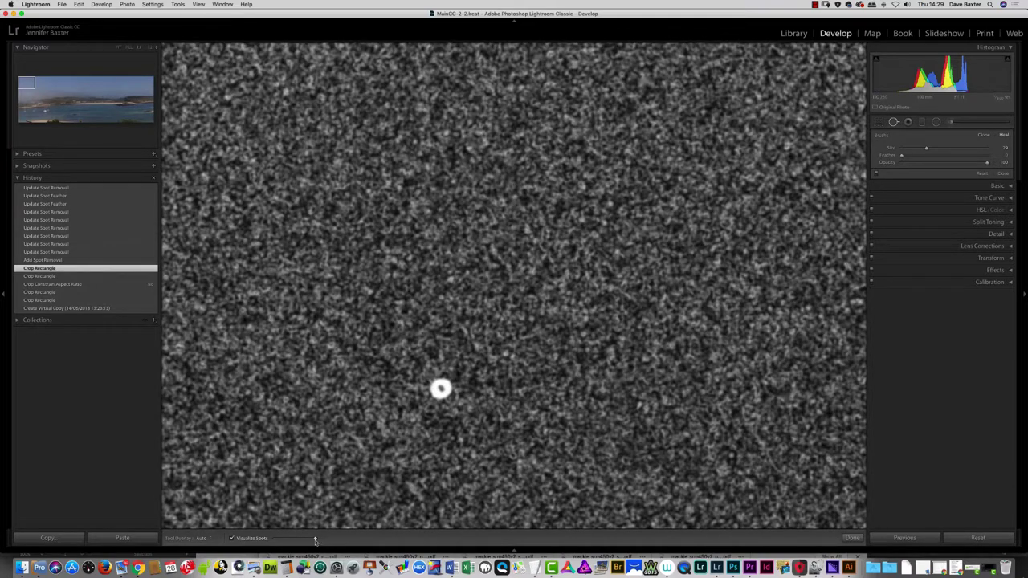
{"action": "left_click_drag", "start_coordinate": [314, 540], "coordinate": [307, 540]}
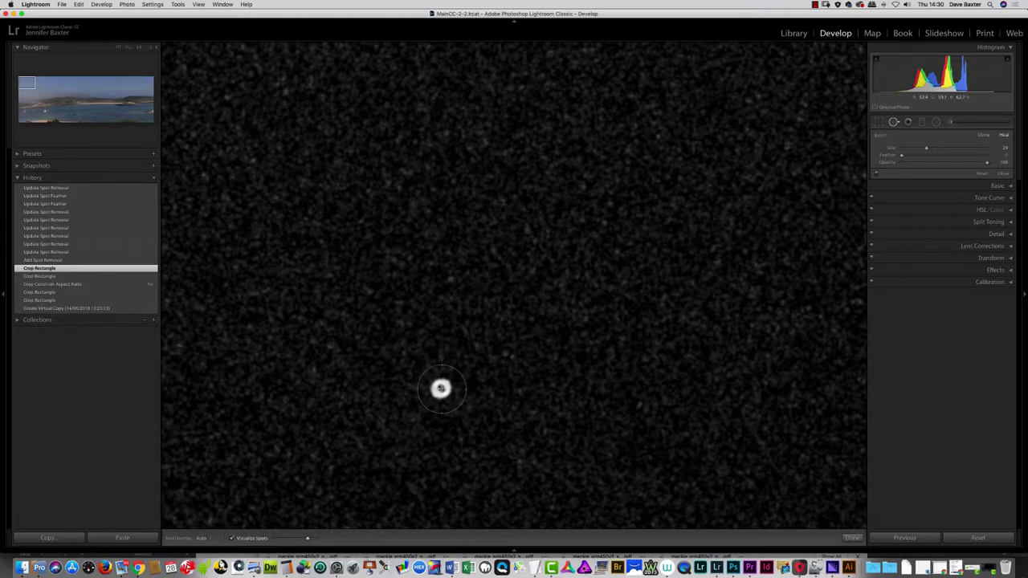
{"action": "left_click", "coordinate": [441, 388]}
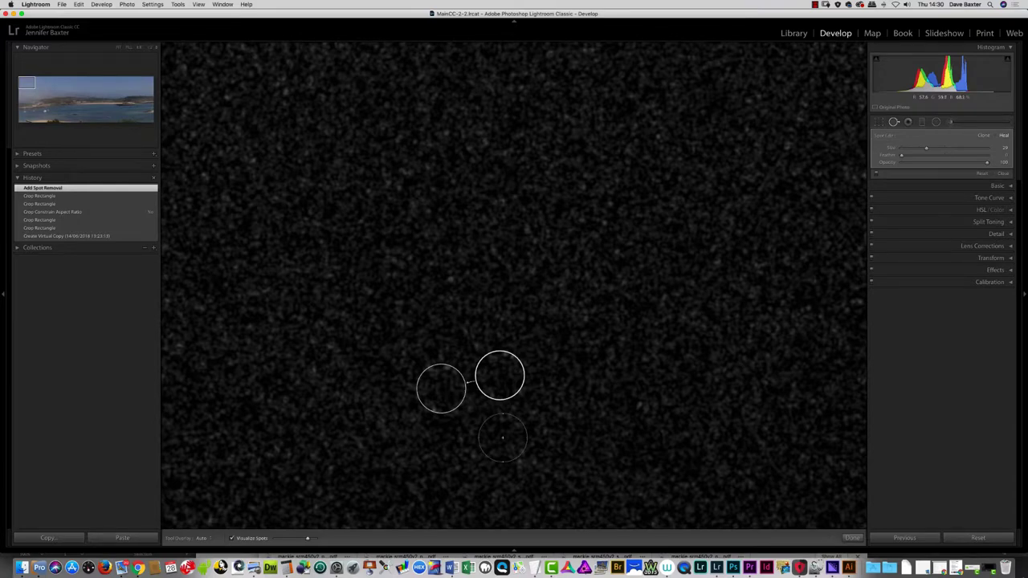
Inspect the rest of the panorama's left edge and heal the bright and the faint dust spots in the neighbouring sky section.
{"action": "scroll", "coordinate": [503, 438], "scroll_direction": "down", "scroll_amount": 5}
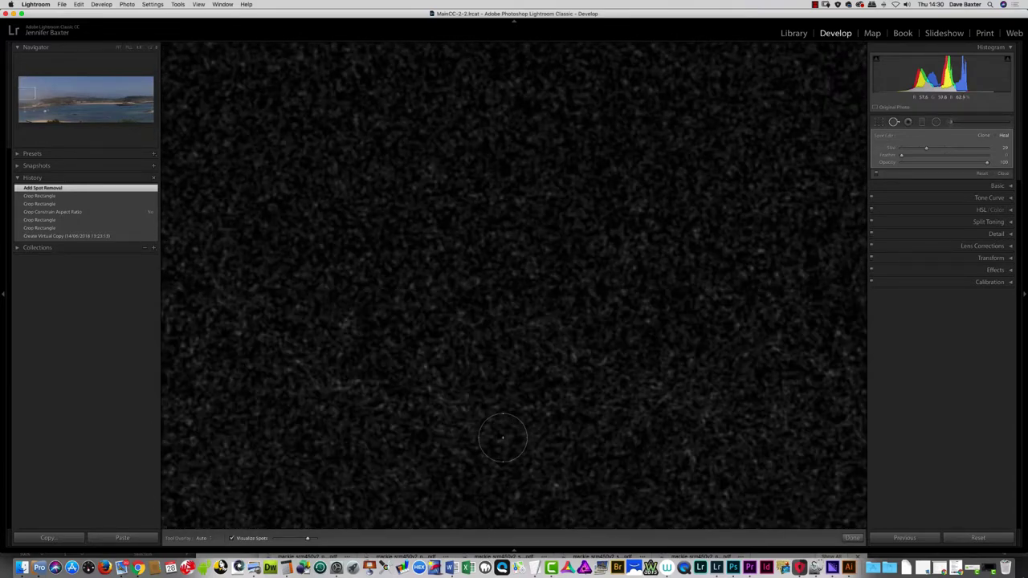
{"action": "scroll", "coordinate": [503, 437], "scroll_direction": "down", "scroll_amount": 3}
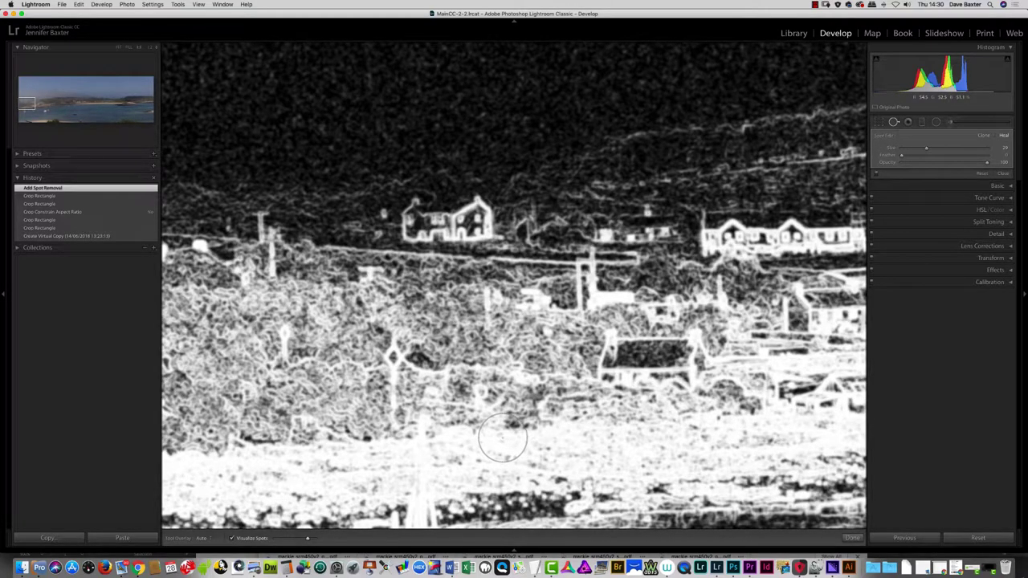
{"action": "scroll", "coordinate": [503, 437], "scroll_direction": "down", "scroll_amount": 4}
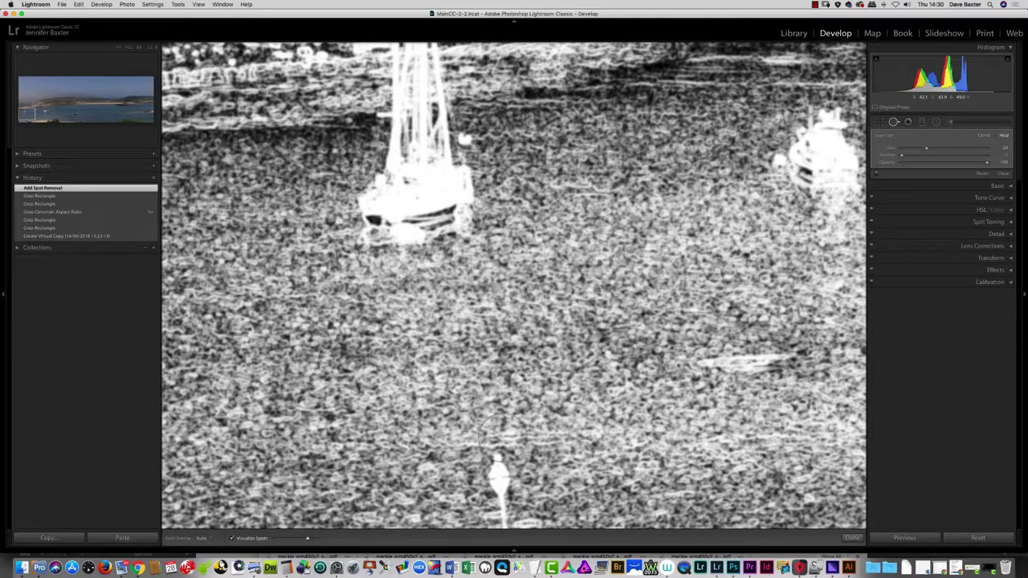
{"action": "scroll", "coordinate": [503, 438], "scroll_direction": "down", "scroll_amount": 3}
{"action": "scroll", "coordinate": [503, 437], "scroll_direction": "up", "scroll_amount": 15}
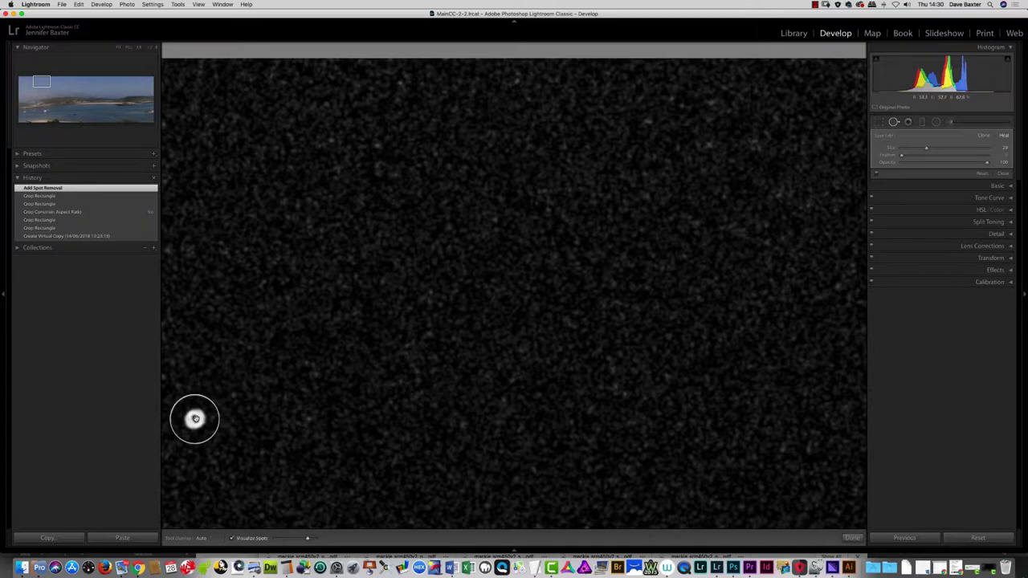
{"action": "left_click", "coordinate": [195, 419]}
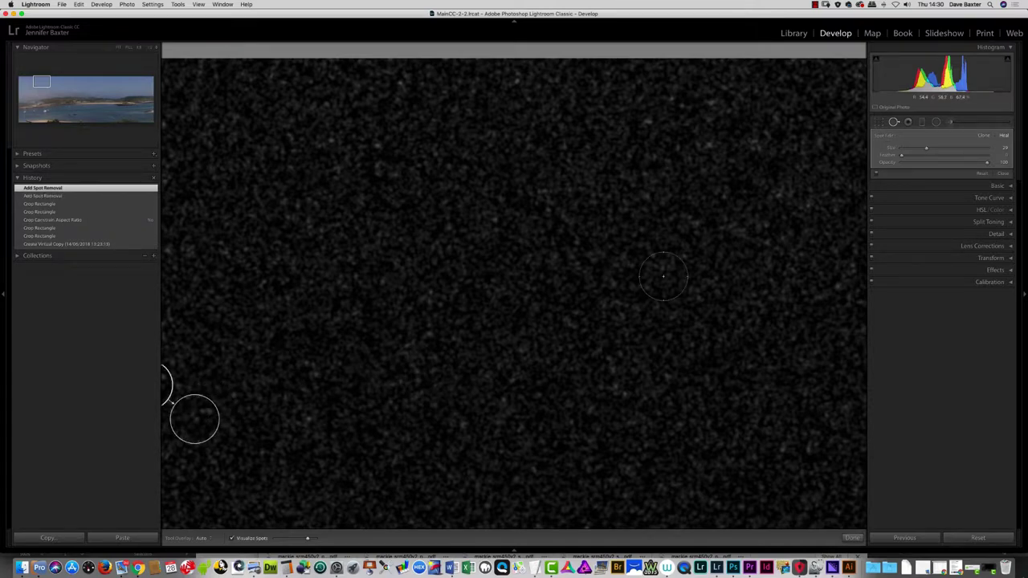
{"action": "scroll", "coordinate": [664, 276], "scroll_direction": "down", "scroll_amount": 10}
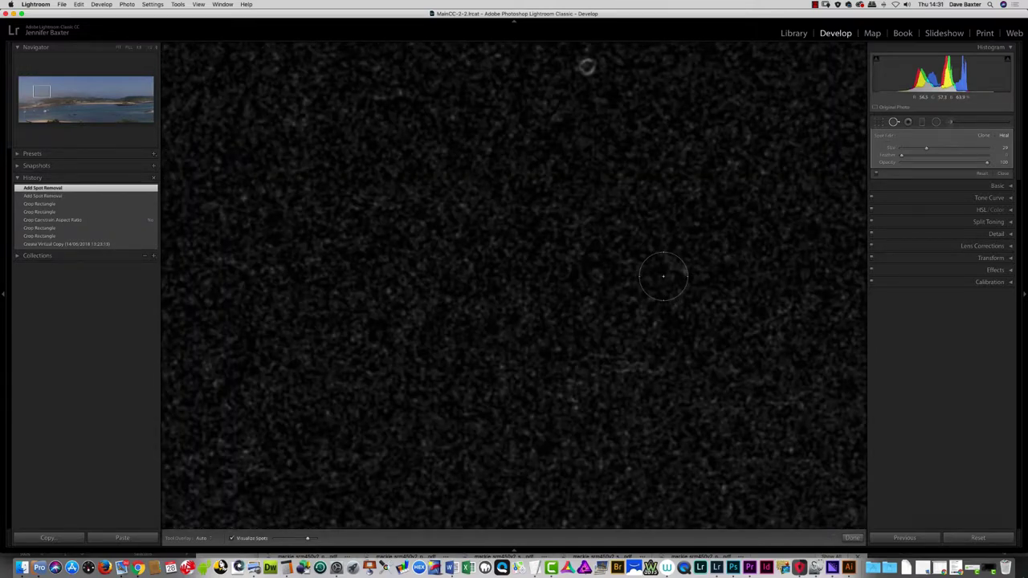
{"action": "left_click", "coordinate": [587, 73]}
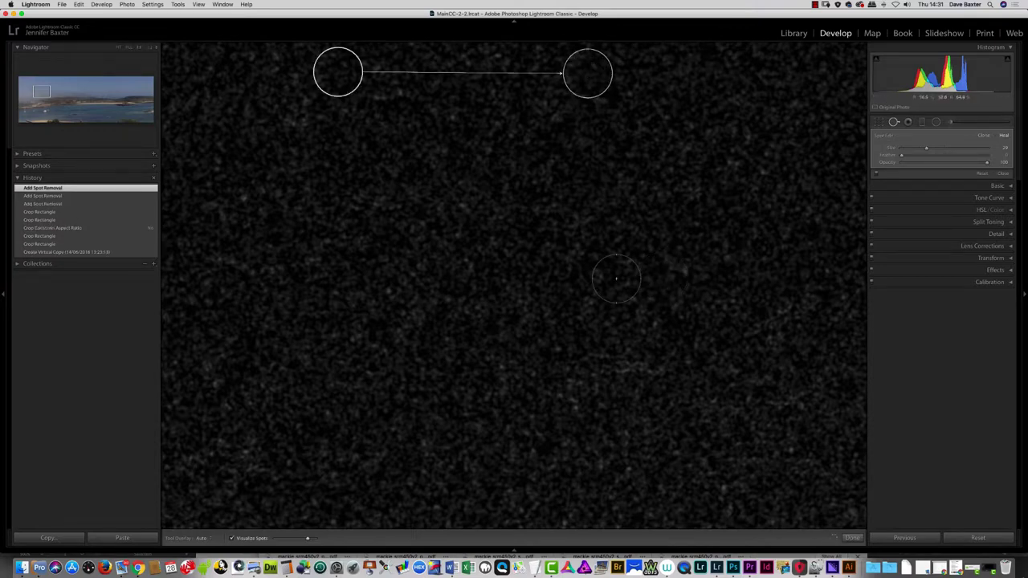
Heal the two faint dust spots low in the third sky section from the panorama's left end.
{"action": "key", "text": "Page_Down"}
{"action": "key", "text": "Page_Down"}
{"action": "key", "text": "Page_Down"}
{"action": "key", "text": "Page_Down"}
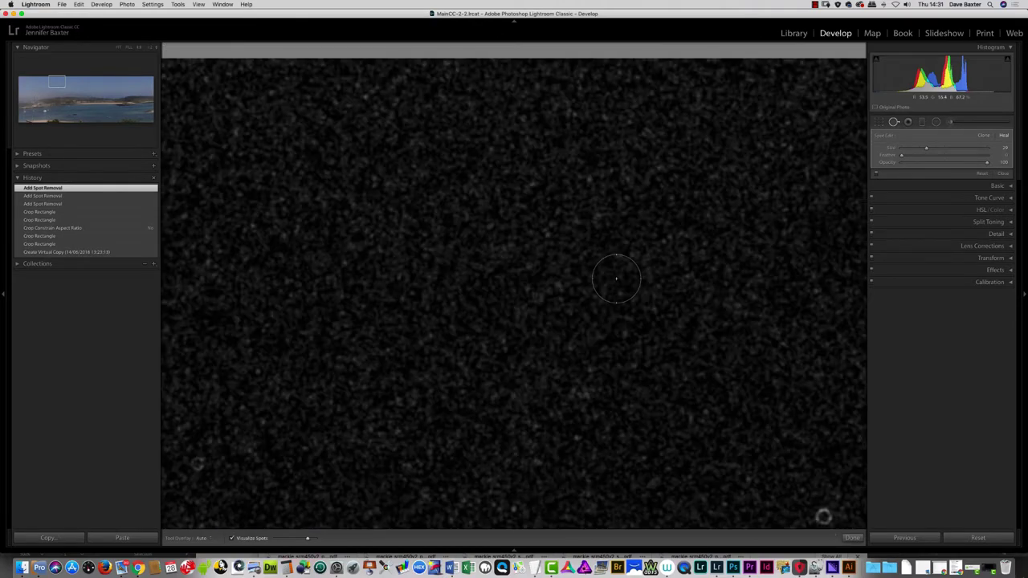
{"action": "left_click", "coordinate": [196, 462]}
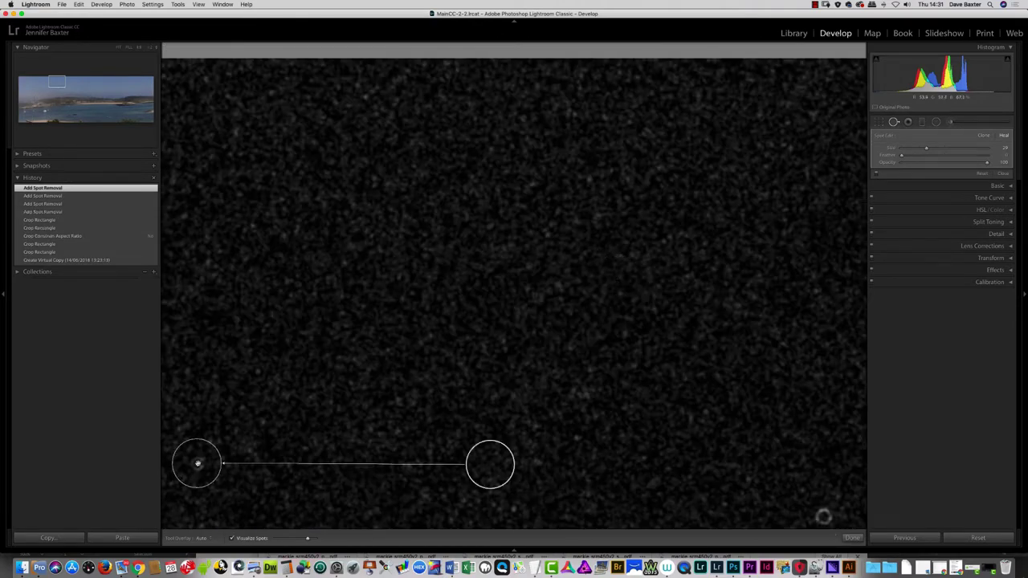
{"action": "left_click", "coordinate": [824, 513]}
Heal the faint ring-shaped dust spot in the sky section just left of the panorama's centre.
{"action": "key", "text": "Page_Down"}
{"action": "key", "text": "Page_Down"}
{"action": "key", "text": "Page_Down"}
{"action": "key", "text": "Page_Down"}
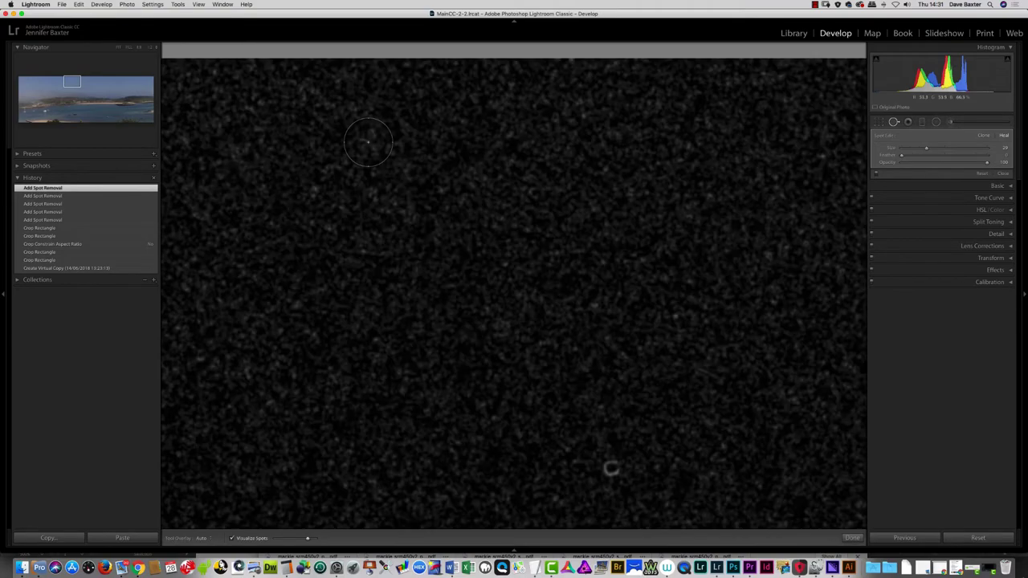
{"action": "left_click", "coordinate": [608, 467]}
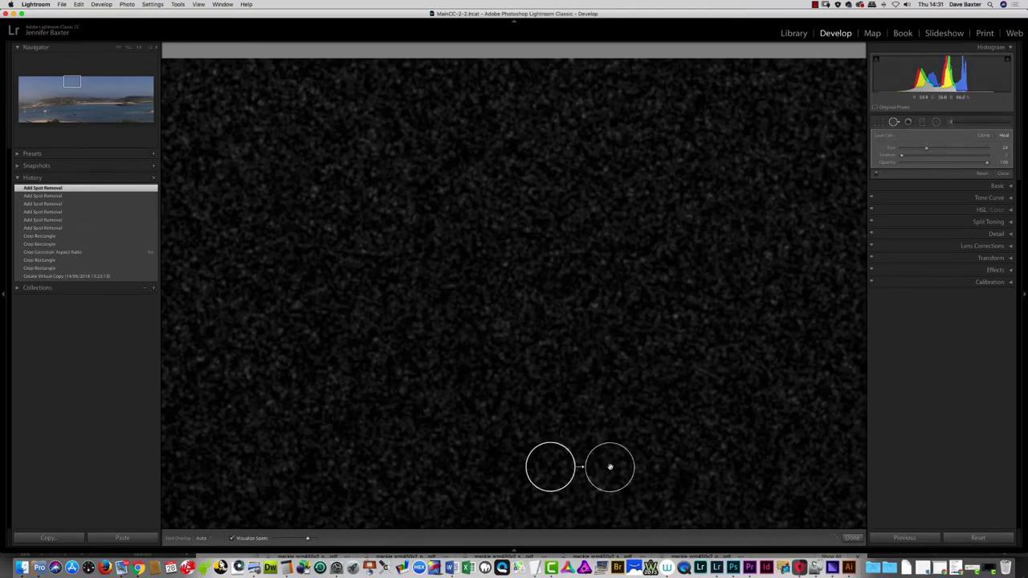
Heal the three dust spots in the lower part of the sky section at the panorama's centre.
{"action": "key", "text": "Page_Down"}
{"action": "key", "text": "Page_Down"}
{"action": "key", "text": "Page_Down"}
{"action": "key", "text": "Page_Down"}
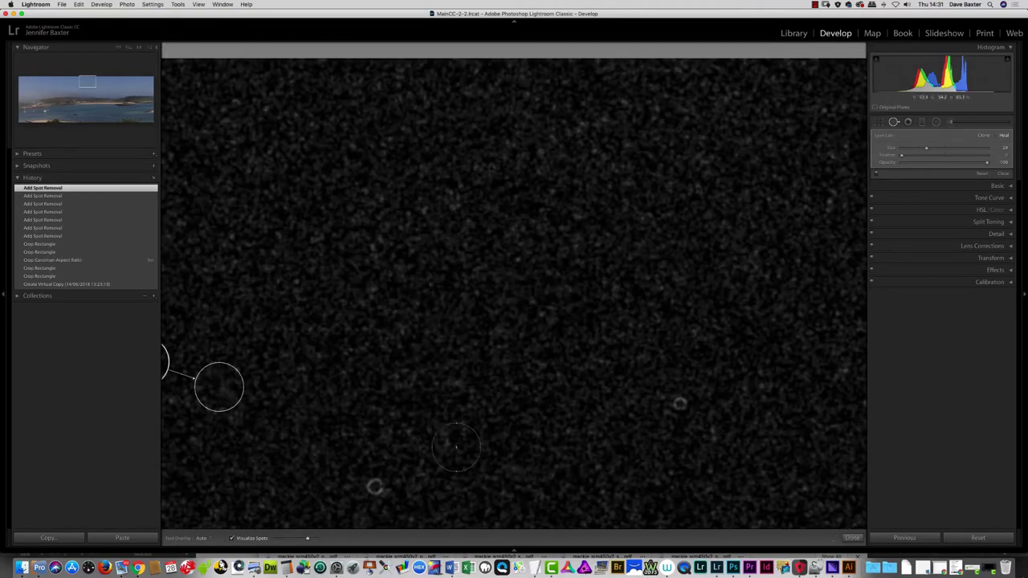
{"action": "left_click", "coordinate": [375, 487]}
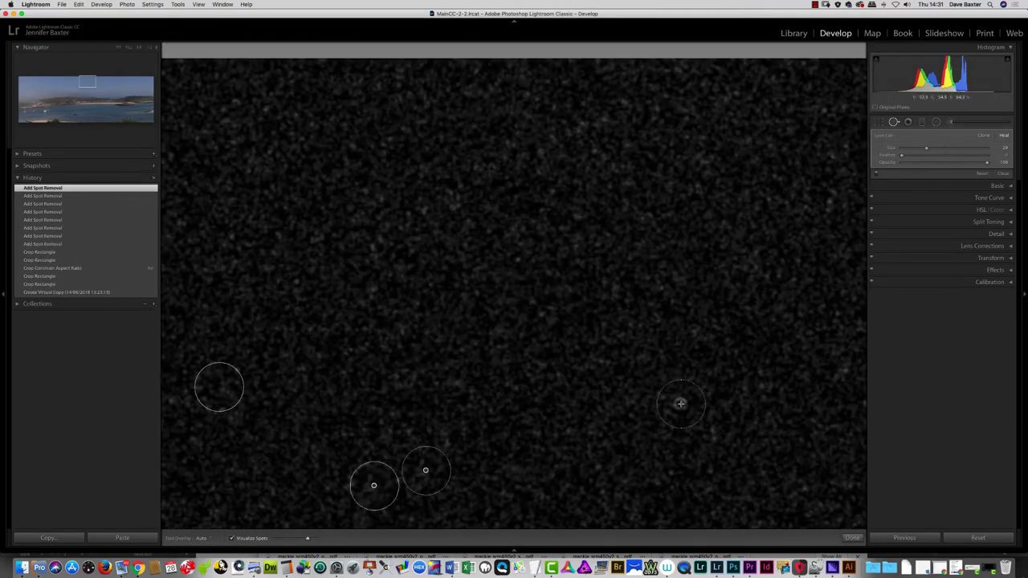
{"action": "left_click", "coordinate": [680, 404]}
Heal the bright dust spot and the faint one to its lower right in the sky section just right of the panorama's centre.
{"action": "key", "text": "Page_Down"}
{"action": "key", "text": "Page_Down"}
{"action": "key", "text": "Page_Down"}
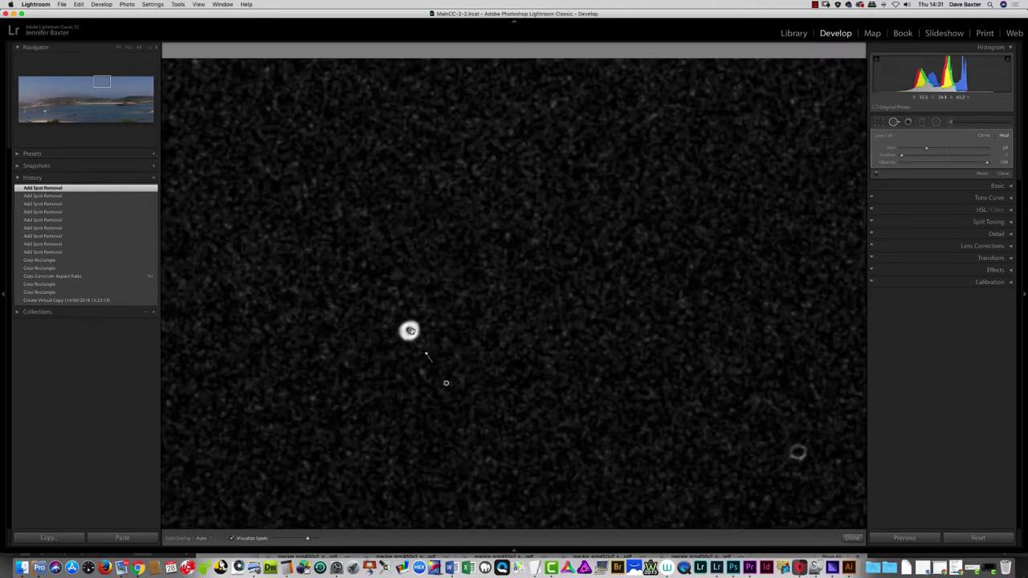
{"action": "left_click", "coordinate": [410, 330]}
{"action": "left_click", "coordinate": [796, 453]}
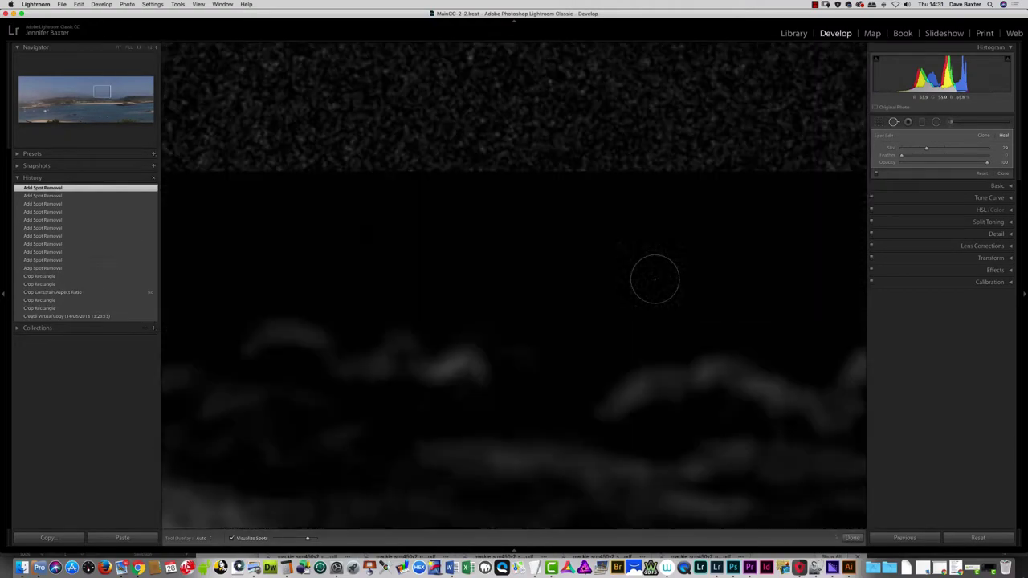
Move on to the second-to-last sky section and heal its bright dust spot and the faint one to its lower right.
{"action": "key", "text": "Page_Down"}
{"action": "key", "text": "Page_Down"}
{"action": "key", "text": "Page_Down"}
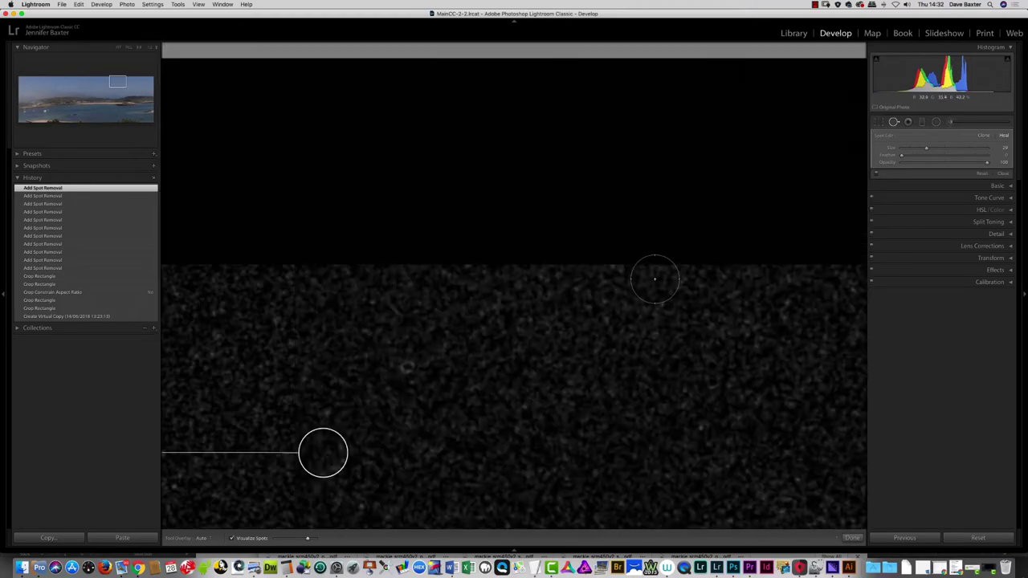
{"action": "key", "text": "Page_Down"}
{"action": "key", "text": "Page_Down"}
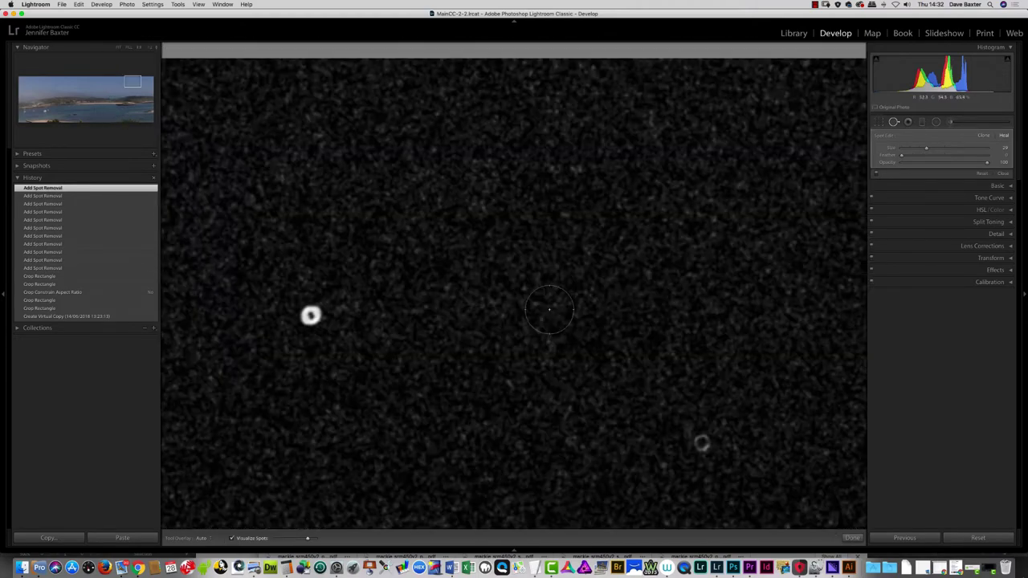
{"action": "left_click", "coordinate": [313, 316]}
{"action": "left_click", "coordinate": [703, 441]}
Check the remaining right end of the panorama for dust spots down to the water, and view the whole photo.
{"action": "key", "text": "Page_Down"}
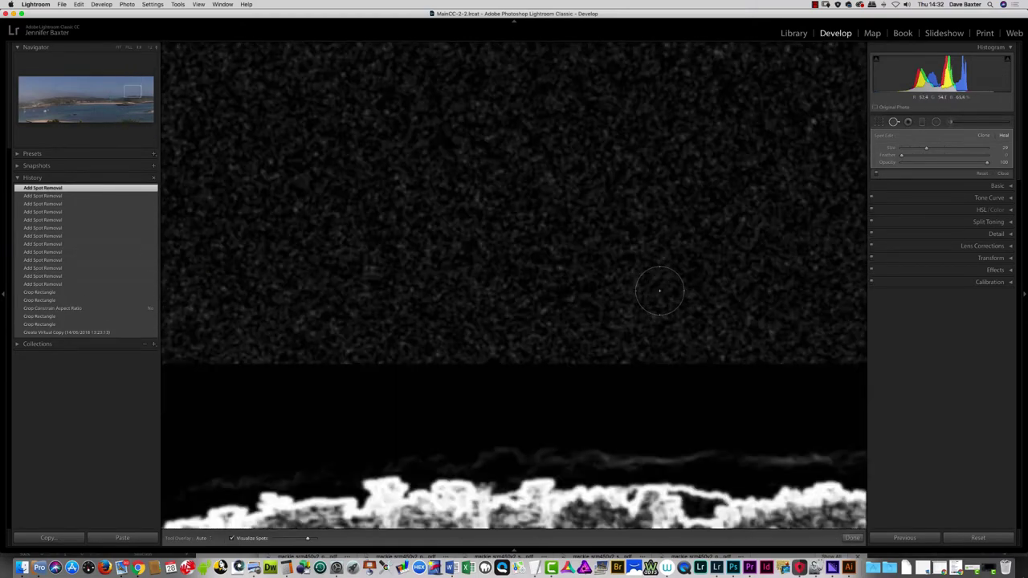
{"action": "key", "text": "Page_Down"}
{"action": "key", "text": "Page_Down"}
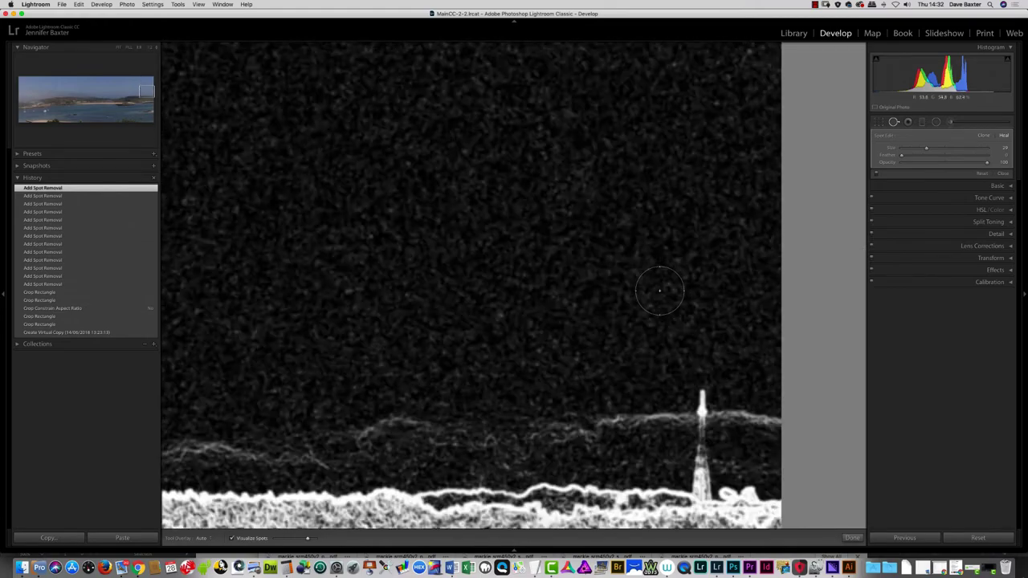
{"action": "key", "text": "Page_Down"}
{"action": "key", "text": "Page_Down"}
{"action": "key", "text": "Page_Down"}
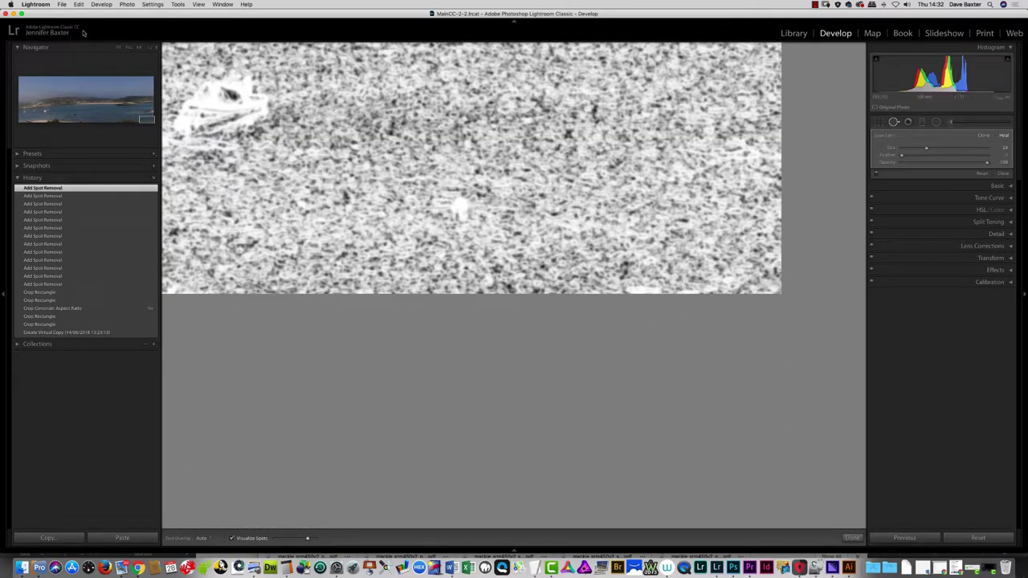
{"action": "left_click", "coordinate": [118, 49]}
{"action": "left_click", "coordinate": [119, 48]}
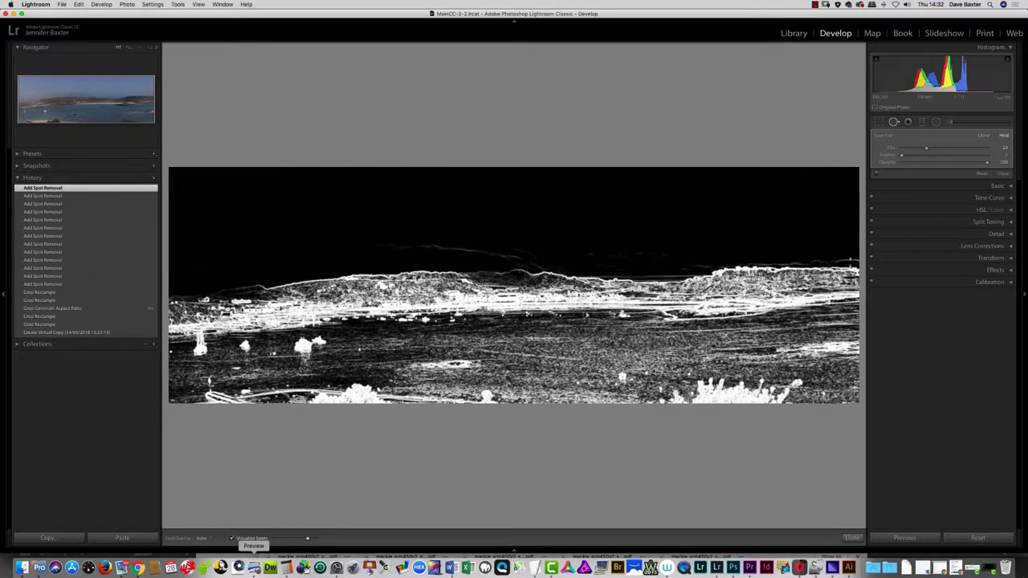
Turn off Visualize Spots and finish the spot removal on the panorama.
{"action": "mouse_move", "coordinate": [795, 212]}
{"action": "left_click", "coordinate": [231, 539]}
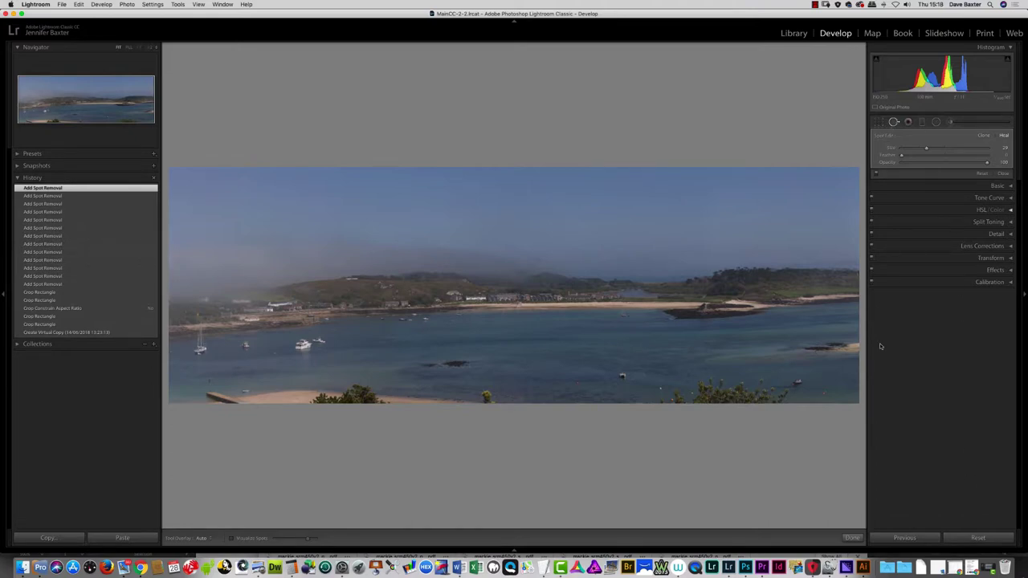
{"action": "left_click", "coordinate": [852, 538]}
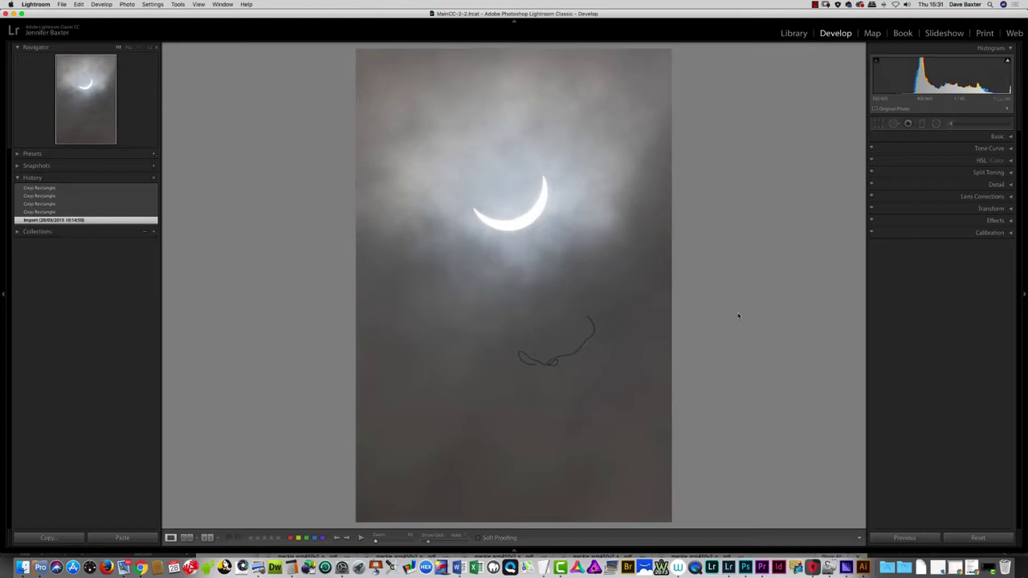
Try to heal the hair below the crescent sun with one size 100 spot and a resampled source, and revert to the Import state.
{"action": "key", "text": "q"}
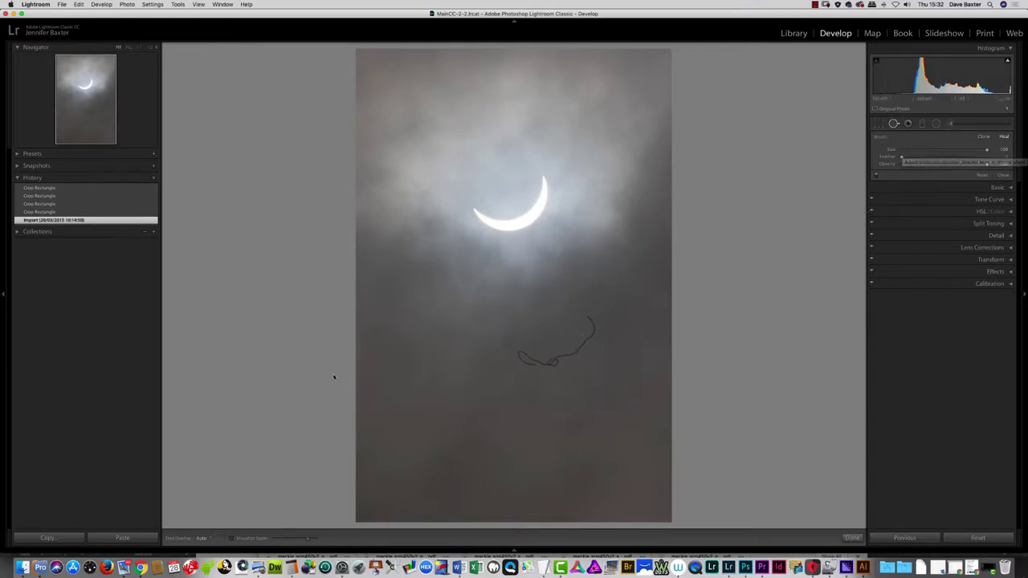
{"action": "left_click", "coordinate": [557, 352]}
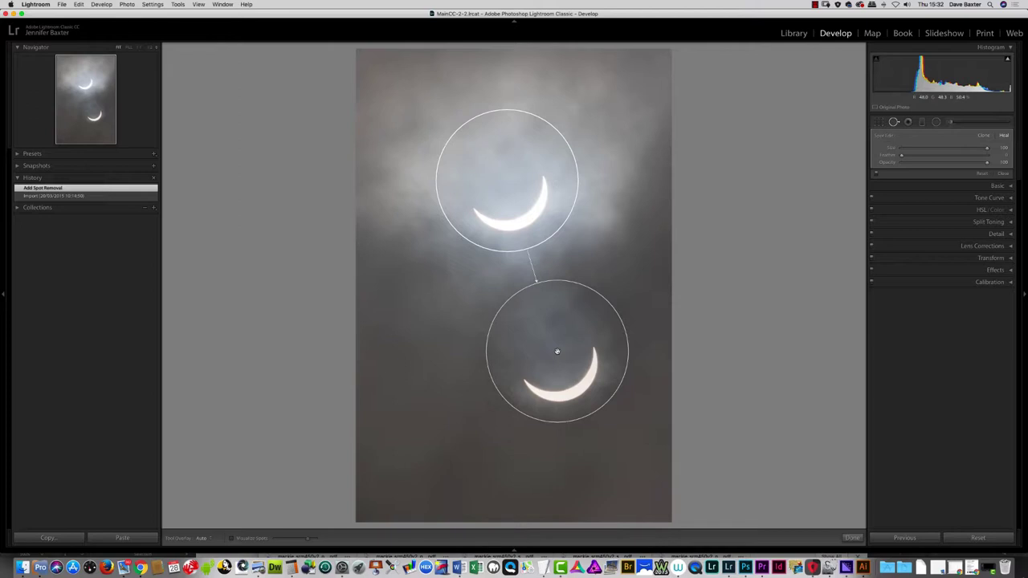
{"action": "key", "text": "slash"}
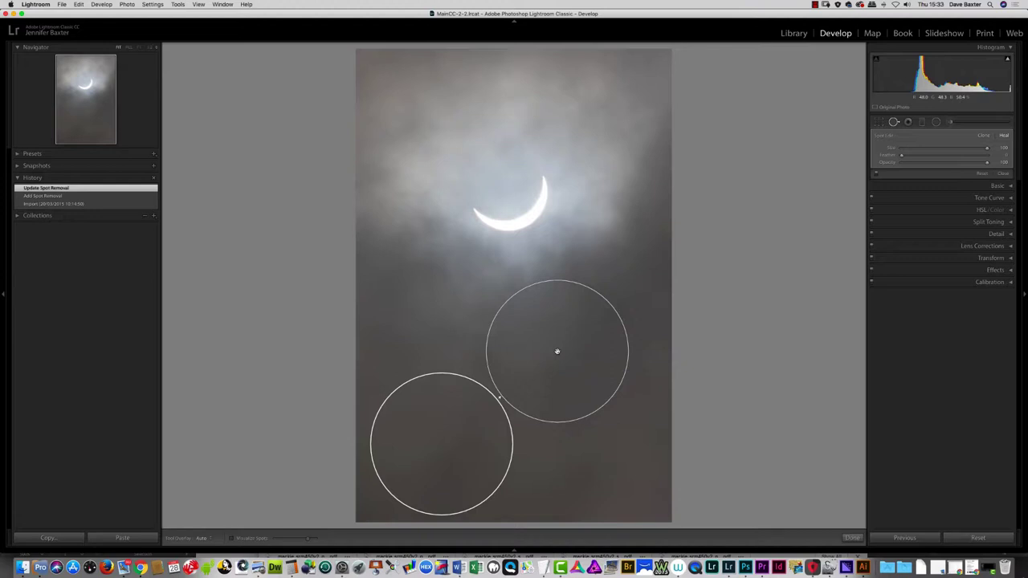
{"action": "left_click", "coordinate": [35, 204]}
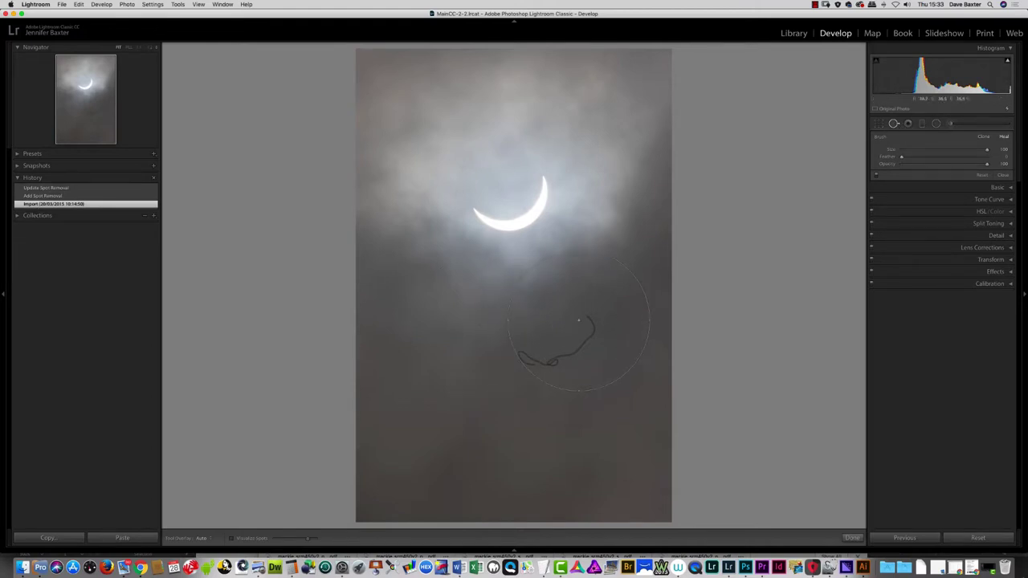
Reduce the Heal brush to size 79, paint along the hair below the crescent sun, and toggle the spot overlay.
{"action": "scroll", "coordinate": [578, 319], "scroll_direction": "down", "scroll_amount": 3}
{"action": "scroll", "coordinate": [604, 312], "scroll_direction": "down", "scroll_amount": 2}
{"action": "scroll", "coordinate": [591, 312], "scroll_direction": "down", "scroll_amount": 3}
{"action": "mouse_move", "coordinate": [587, 314]}
{"action": "left_mouse_down"}
{"action": "mouse_move", "coordinate": [568, 353]}
{"action": "mouse_move", "coordinate": [518, 355]}
{"action": "left_mouse_up"}
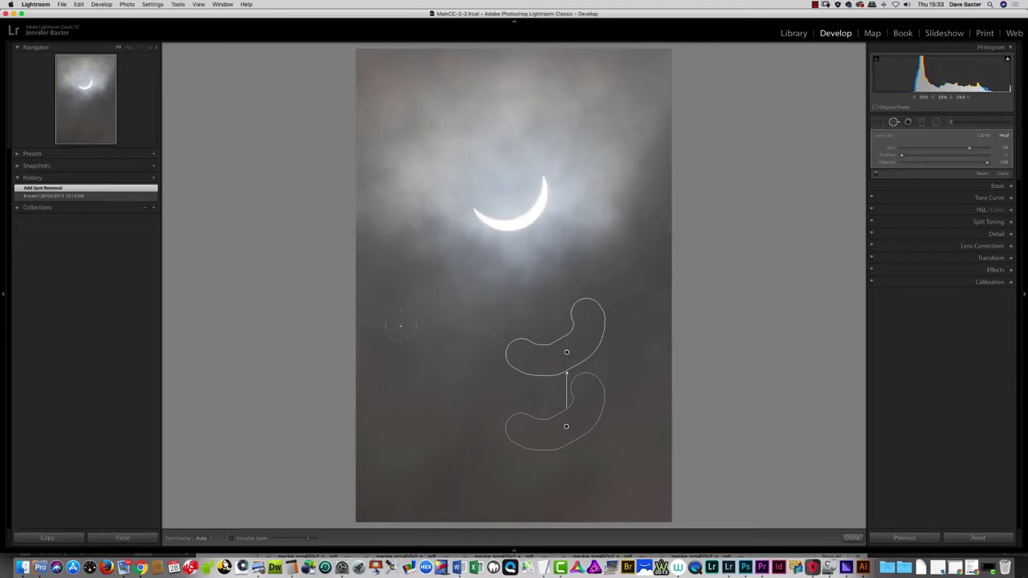
{"action": "key", "text": "h"}
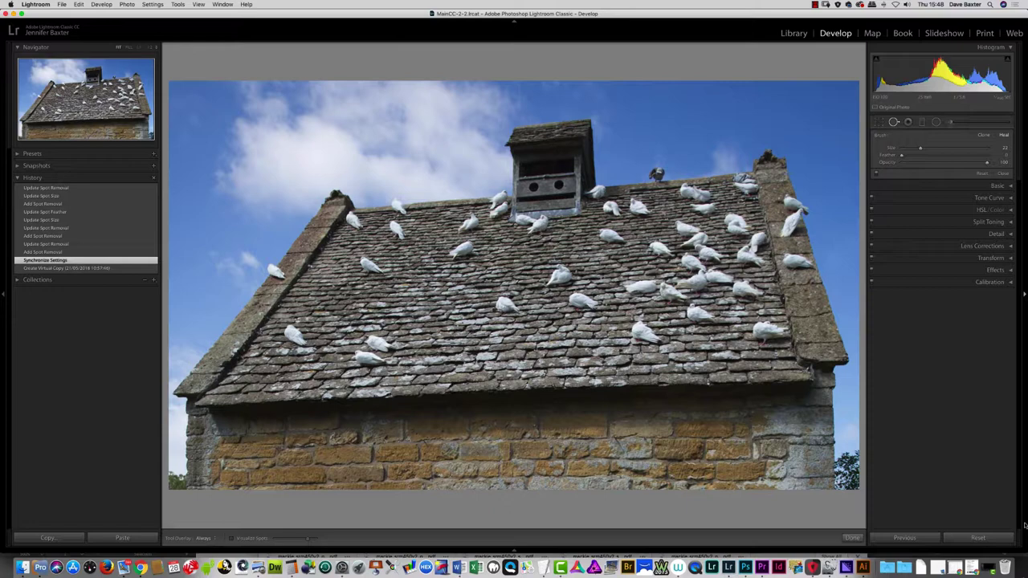
Heal away the white pigeon in the middle of the stone roof with a size 76 spot, and set its feather to 33.
{"action": "left_click", "coordinate": [139, 49]}
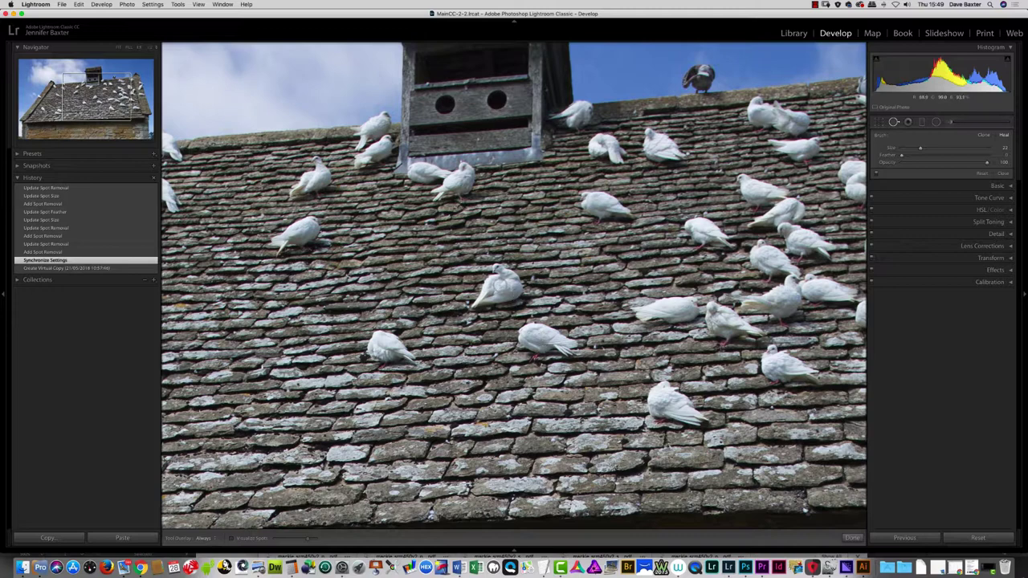
{"action": "scroll", "coordinate": [497, 285], "scroll_direction": "up", "scroll_amount": 5}
{"action": "scroll", "coordinate": [498, 285], "scroll_direction": "up", "scroll_amount": 4}
{"action": "scroll", "coordinate": [497, 285], "scroll_direction": "up", "scroll_amount": 1}
{"action": "left_click", "coordinate": [496, 285]}
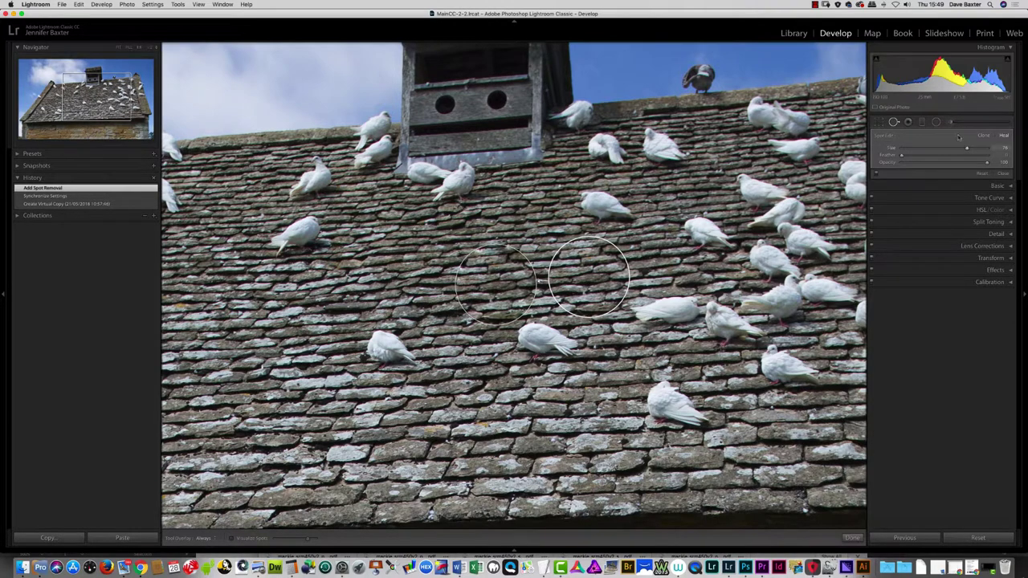
{"action": "left_click_drag", "start_coordinate": [901, 158], "coordinate": [930, 158]}
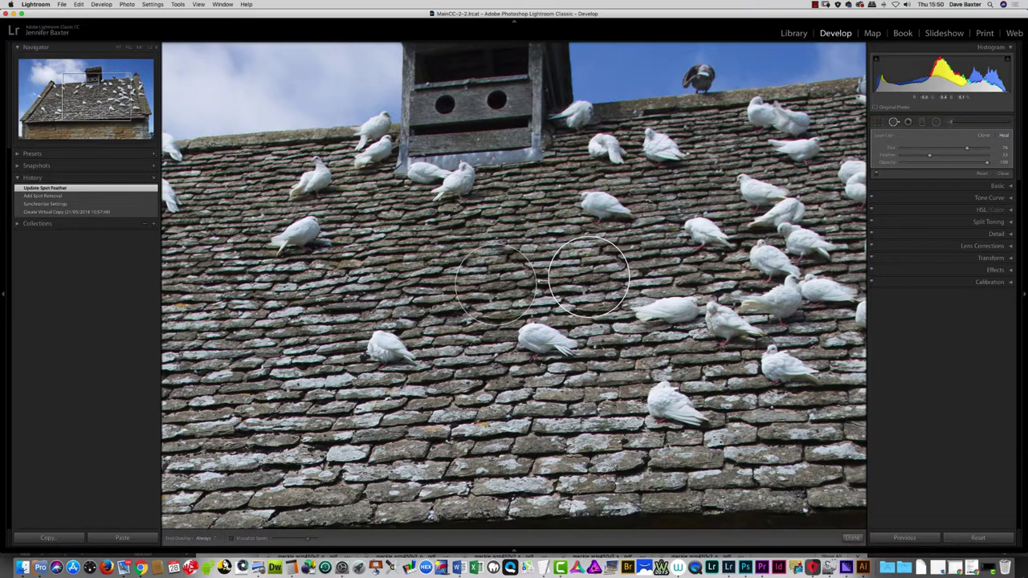
Heal away the pigeon on the lower left of the roof and move its source to the clear tiles on its left.
{"action": "left_click", "coordinate": [384, 350]}
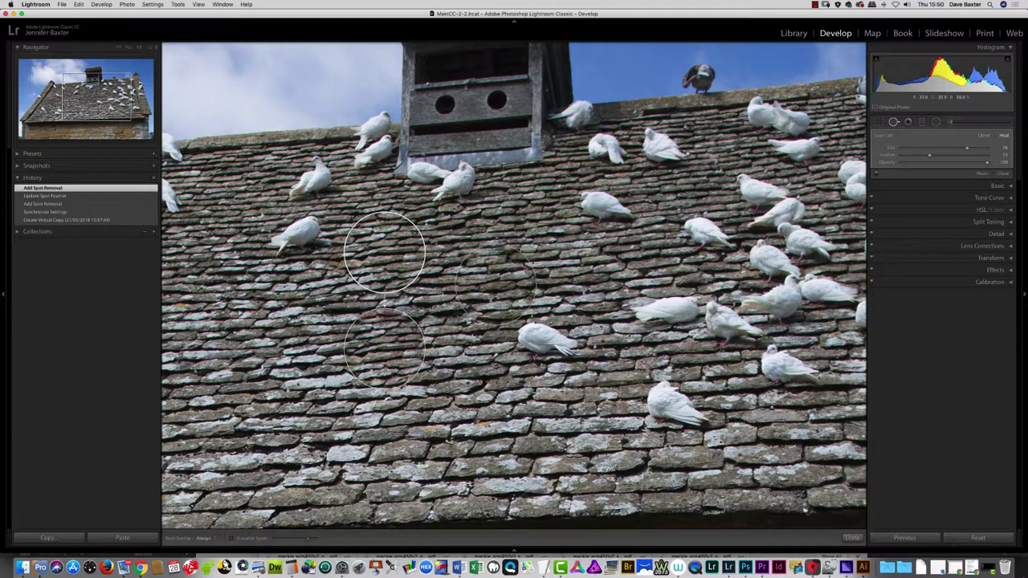
{"action": "key", "text": "Delete"}
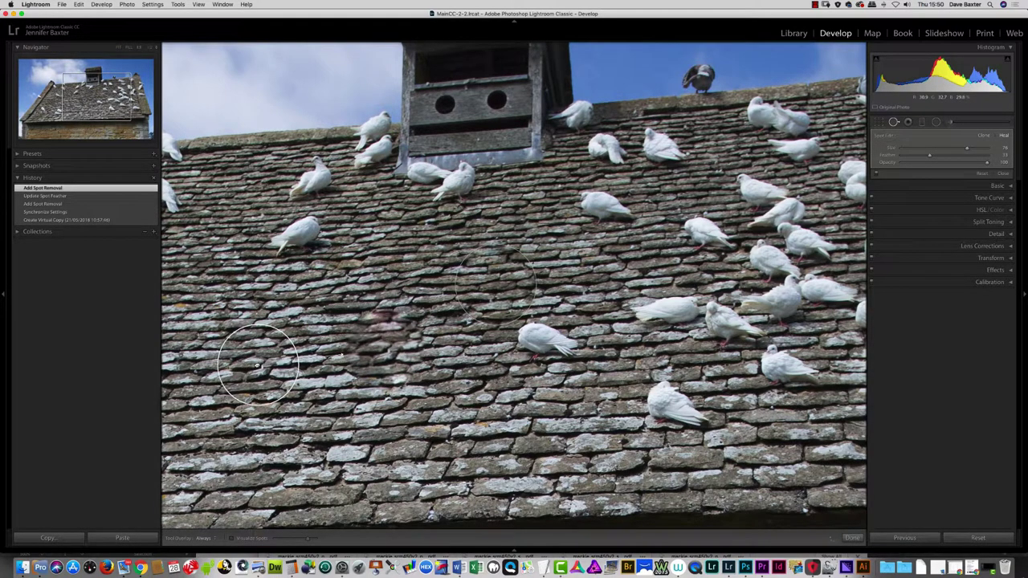
{"action": "left_click_drag", "start_coordinate": [257, 366], "coordinate": [257, 366]}
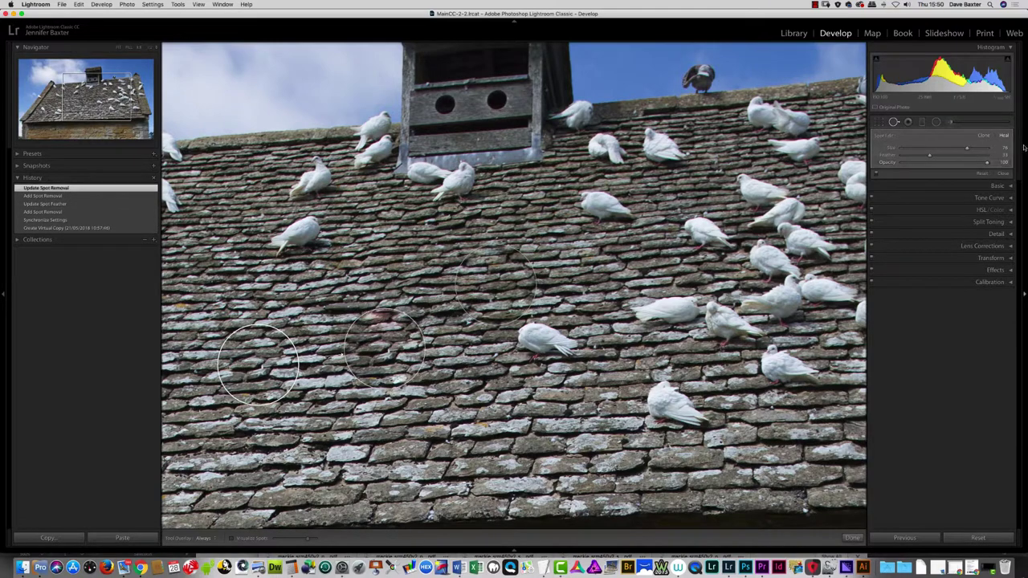
Switch the spot on the lower left of the roof to Clone and nudge its source until the tile rows line up.
{"action": "left_click", "coordinate": [984, 136]}
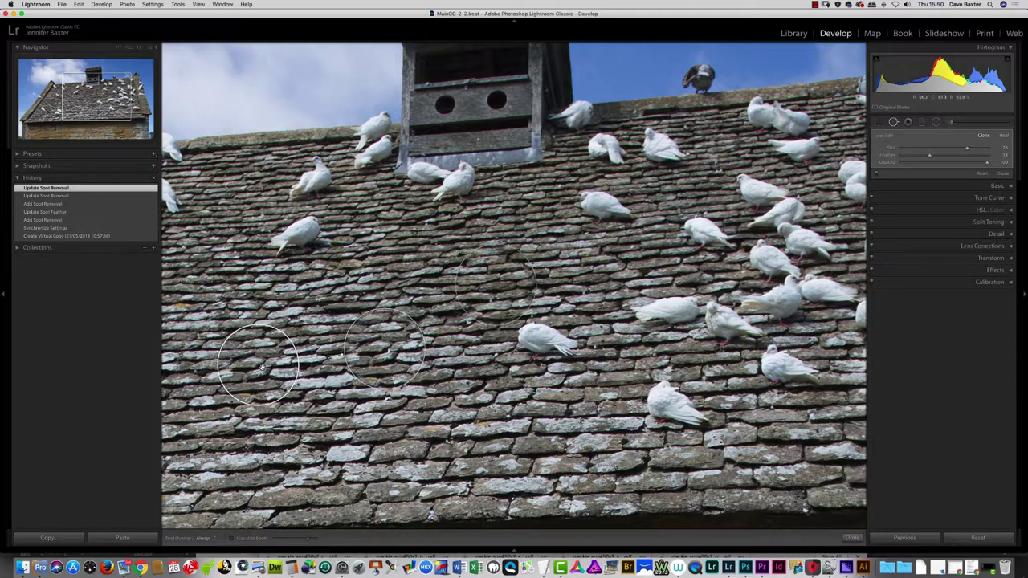
{"action": "left_click_drag", "start_coordinate": [261, 369], "coordinate": [261, 359]}
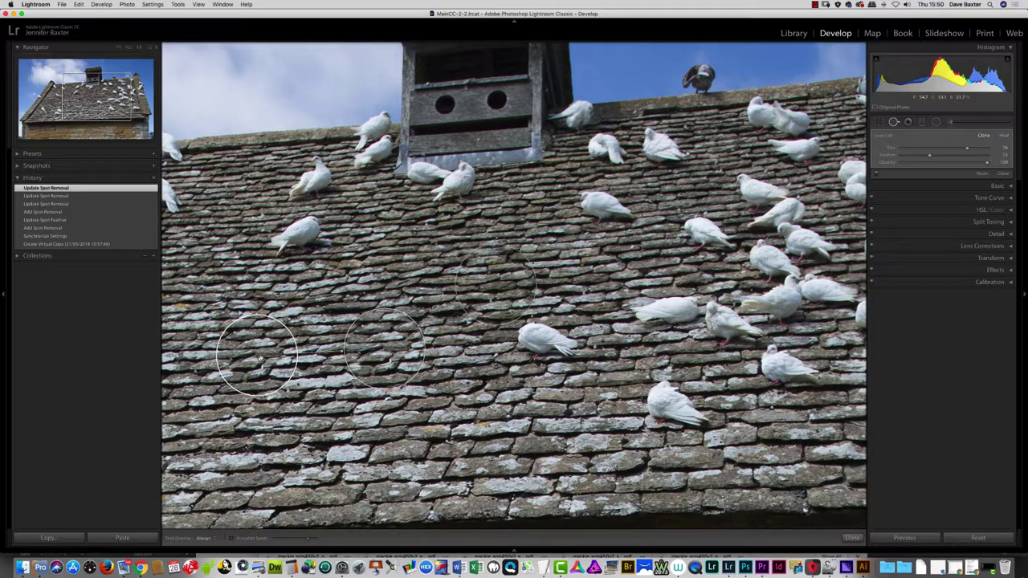
{"action": "mouse_move", "coordinate": [260, 359]}
{"action": "left_mouse_down"}
{"action": "mouse_move", "coordinate": [278, 355]}
{"action": "mouse_move", "coordinate": [265, 358]}
{"action": "left_mouse_up"}
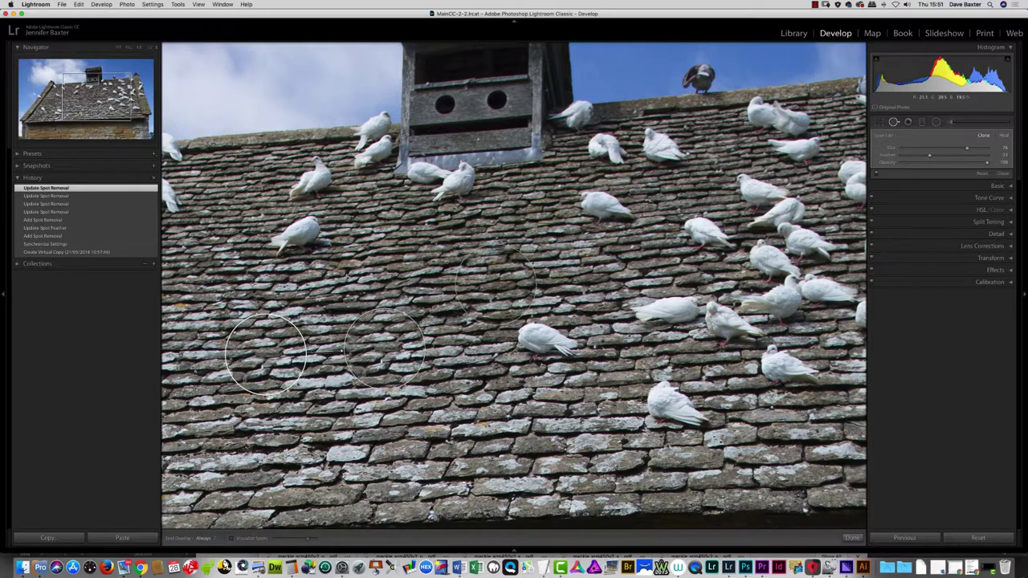
Clone out the lowest pigeon in the middle of the roof, sourcing from the clear matching tiles on its left, and hide the overlay.
{"action": "scroll", "coordinate": [514, 321], "scroll_direction": "down", "scroll_amount": 5}
{"action": "left_click", "coordinate": [527, 310]}
{"action": "scroll", "coordinate": [527, 310], "scroll_direction": "down", "scroll_amount": 2}
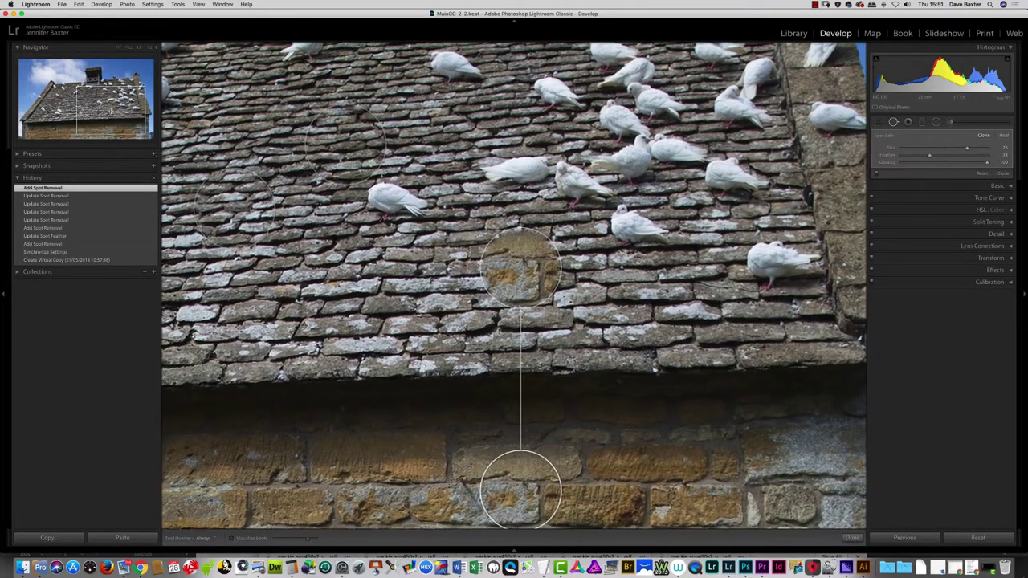
{"action": "scroll", "coordinate": [514, 285], "scroll_direction": "down", "scroll_amount": 2}
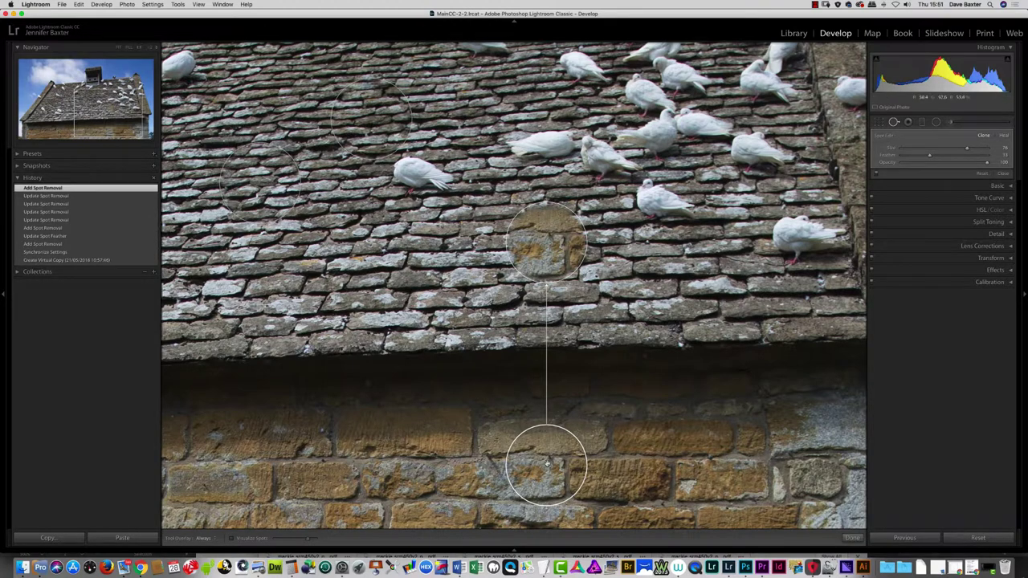
{"action": "left_click_drag", "start_coordinate": [547, 464], "coordinate": [326, 256]}
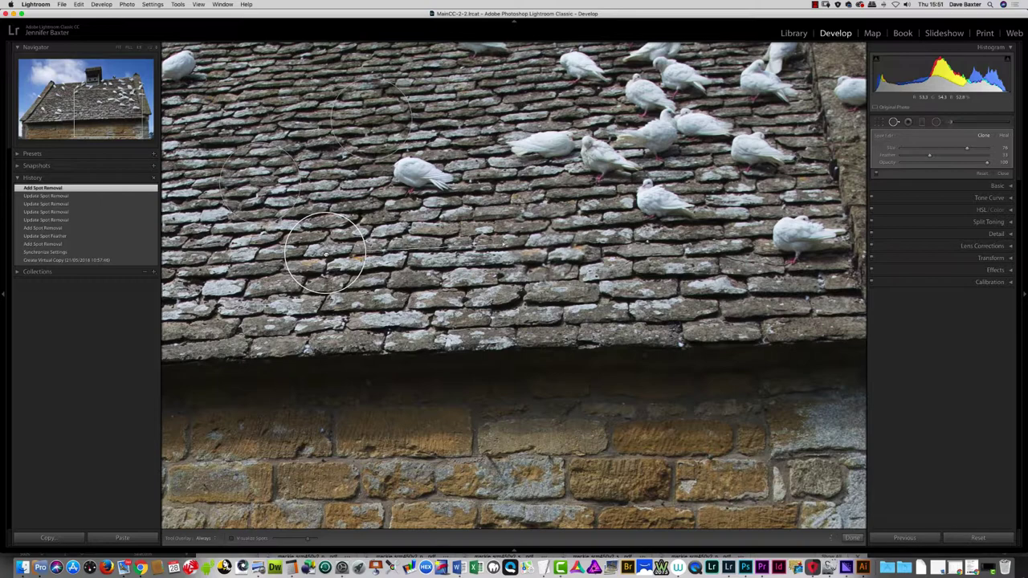
{"action": "left_click_drag", "start_coordinate": [327, 254], "coordinate": [326, 255]}
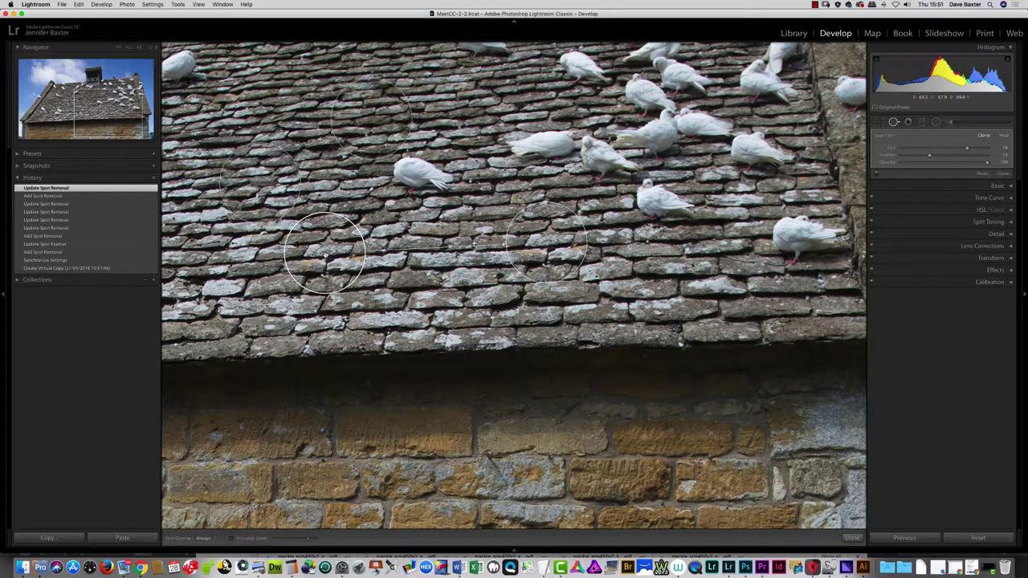
{"action": "key", "text": "h"}
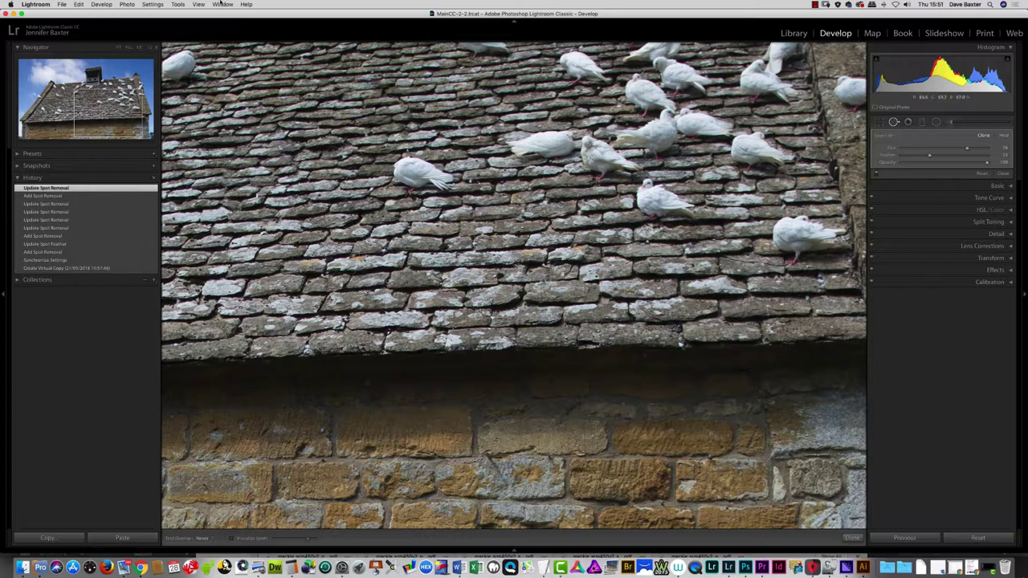
{"action": "left_click", "coordinate": [118, 49]}
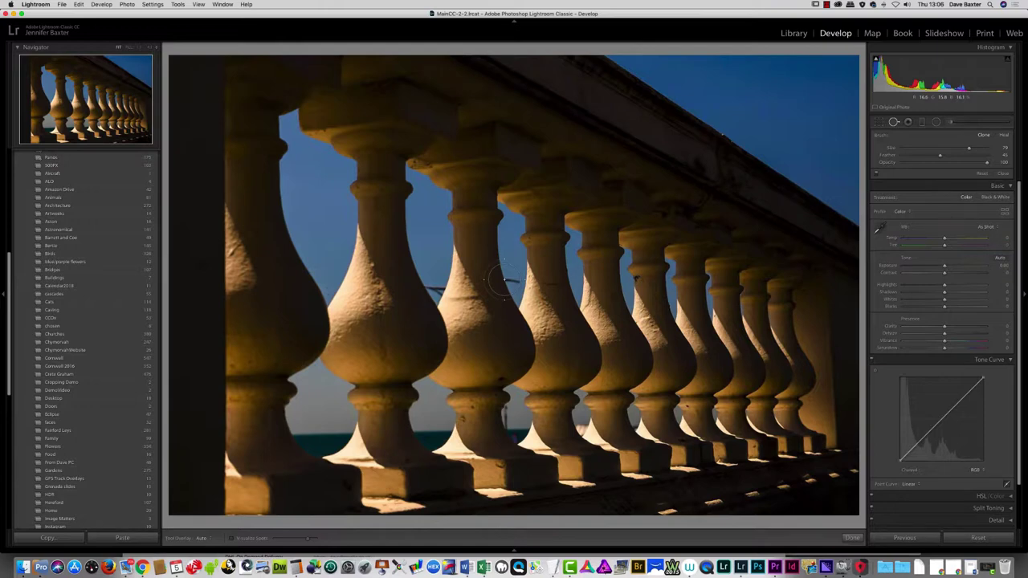
Try to clone out the wire between the third and fourth balusters with one size 79 spot sourced from the gap on its left.
{"action": "left_click", "coordinate": [503, 278]}
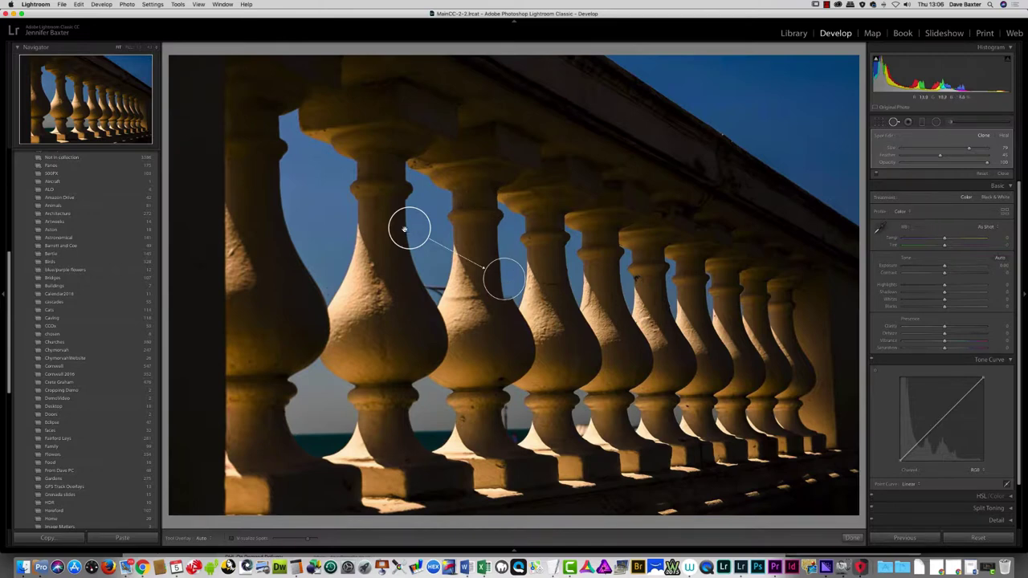
{"action": "mouse_move", "coordinate": [408, 230]}
{"action": "left_mouse_down"}
{"action": "mouse_move", "coordinate": [302, 246]}
{"action": "mouse_move", "coordinate": [282, 226]}
{"action": "mouse_move", "coordinate": [407, 262]}
{"action": "mouse_move", "coordinate": [409, 246]}
{"action": "mouse_move", "coordinate": [413, 261]}
{"action": "left_mouse_up"}
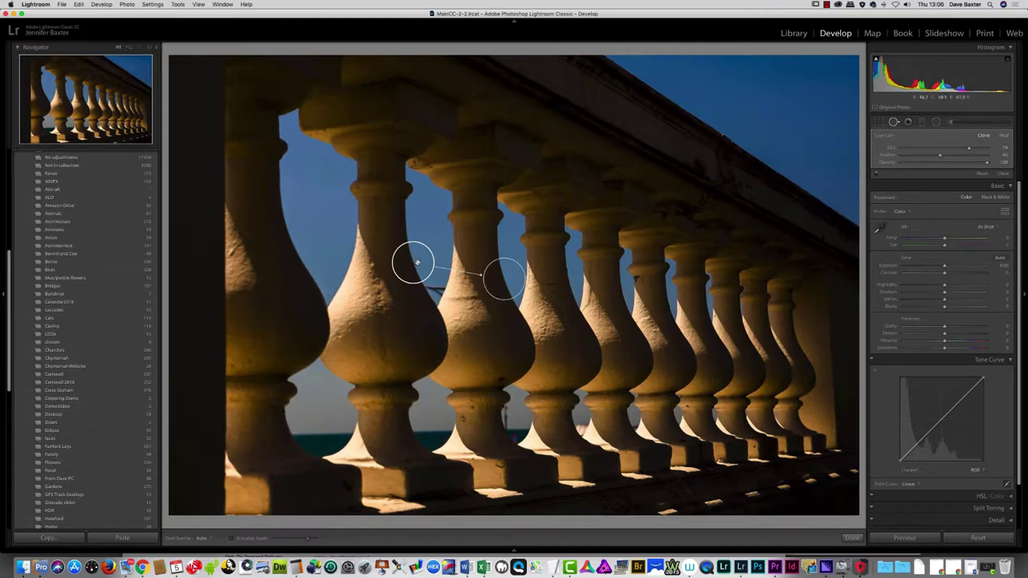
{"action": "key", "text": "h"}
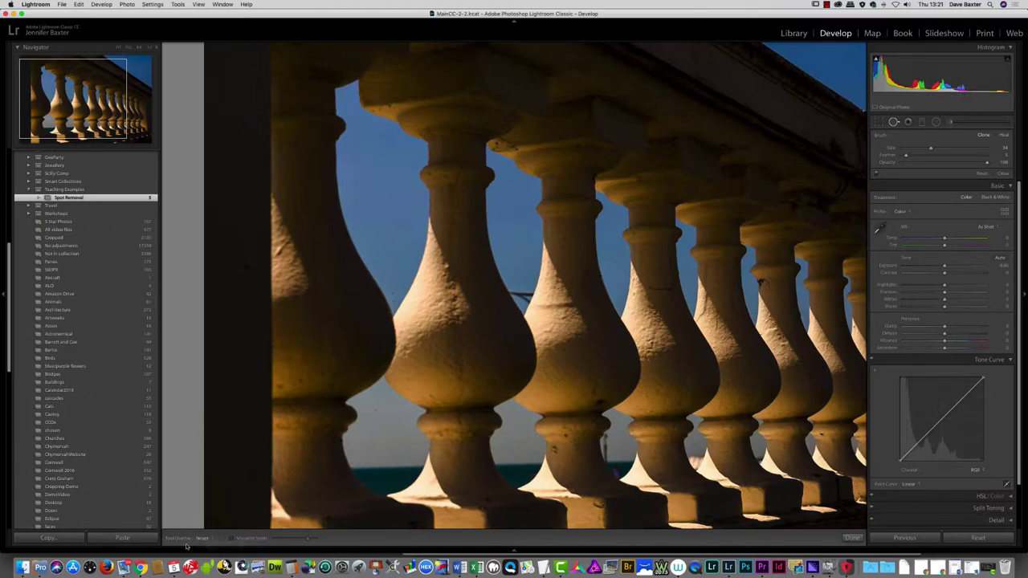
Set the tool overlay to Always and delete the large clone spot between the third and fourth balusters.
{"action": "left_click", "coordinate": [212, 540]}
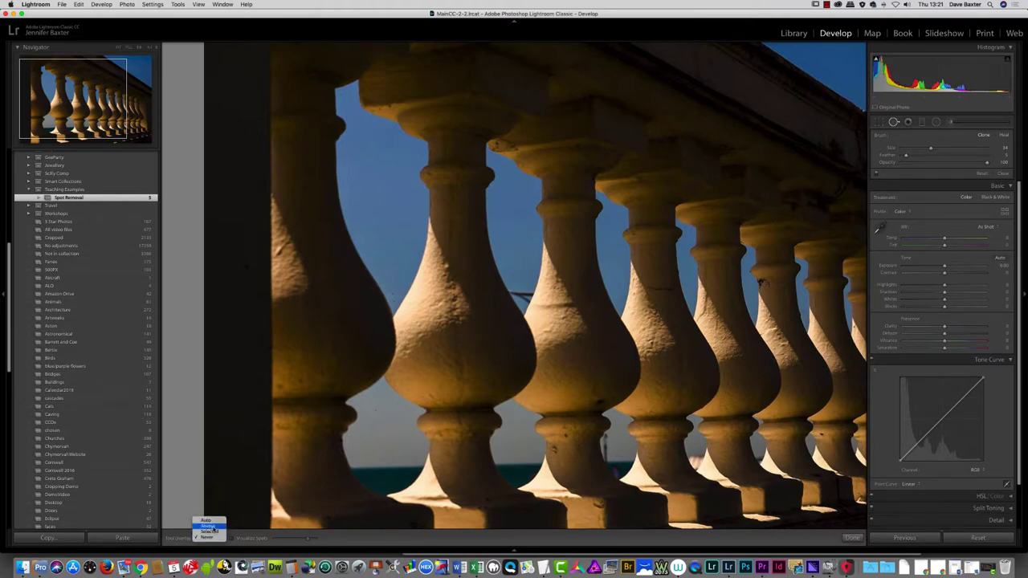
{"action": "left_click", "coordinate": [209, 526]}
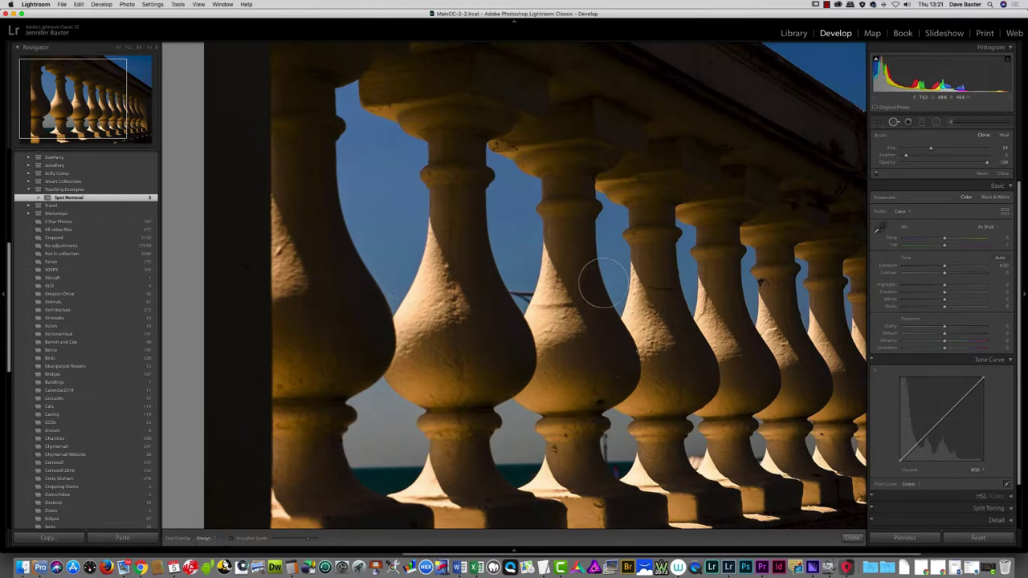
{"action": "left_click", "coordinate": [601, 284]}
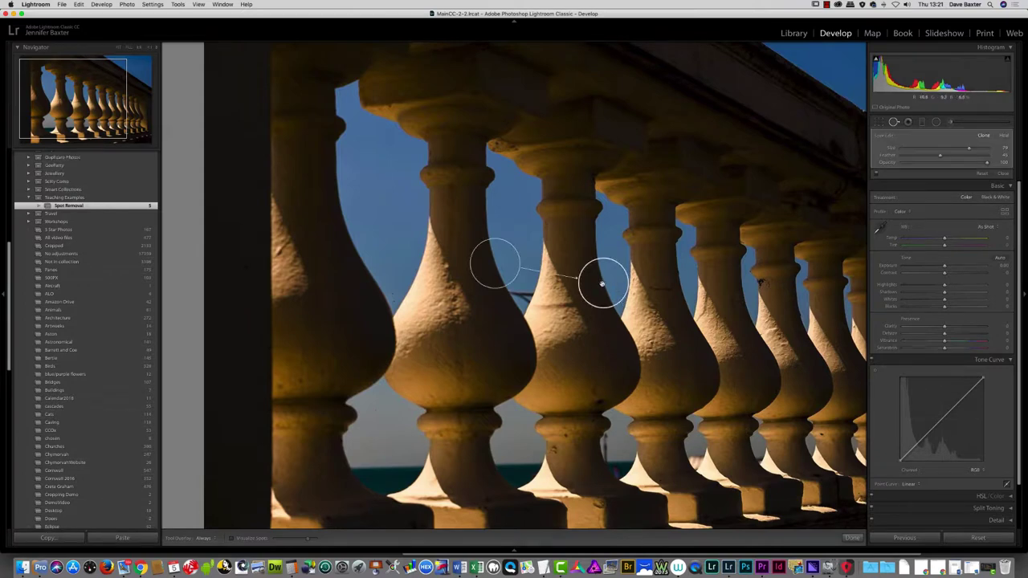
{"action": "key", "text": "BackSpace"}
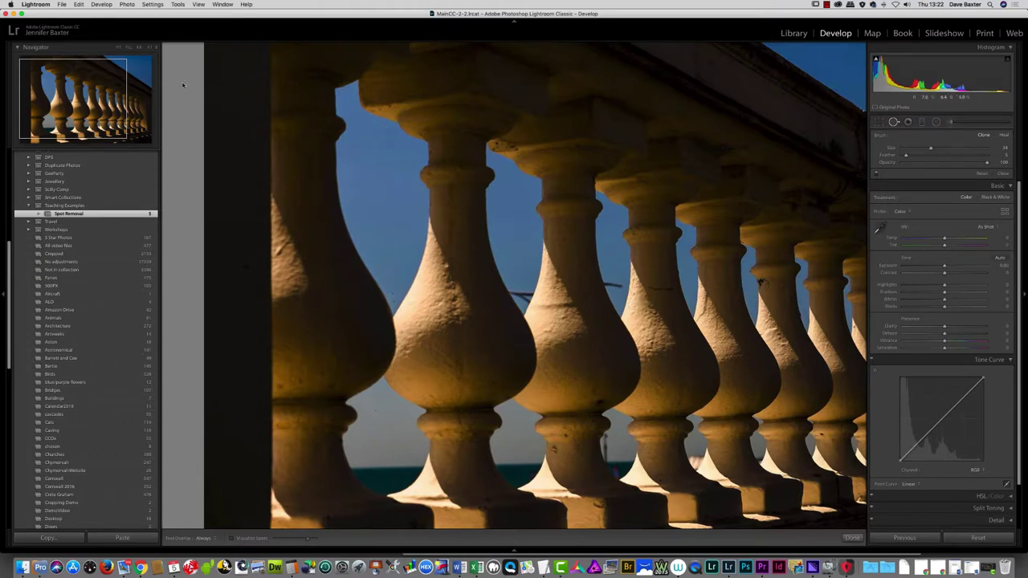
Paint a size 34, feather 5 clone stroke over the wire between the third and fourth balusters, and hide the overlay.
{"action": "left_click", "coordinate": [150, 49]}
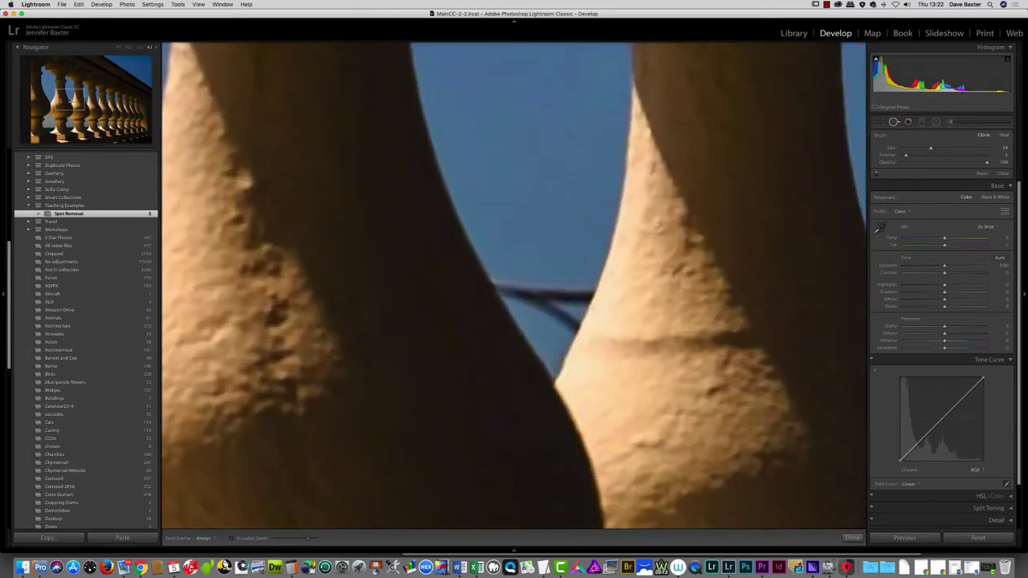
{"action": "mouse_move", "coordinate": [82, 98]}
{"action": "left_mouse_down"}
{"action": "mouse_move", "coordinate": [90, 103]}
{"action": "mouse_move", "coordinate": [83, 99]}
{"action": "left_mouse_up"}
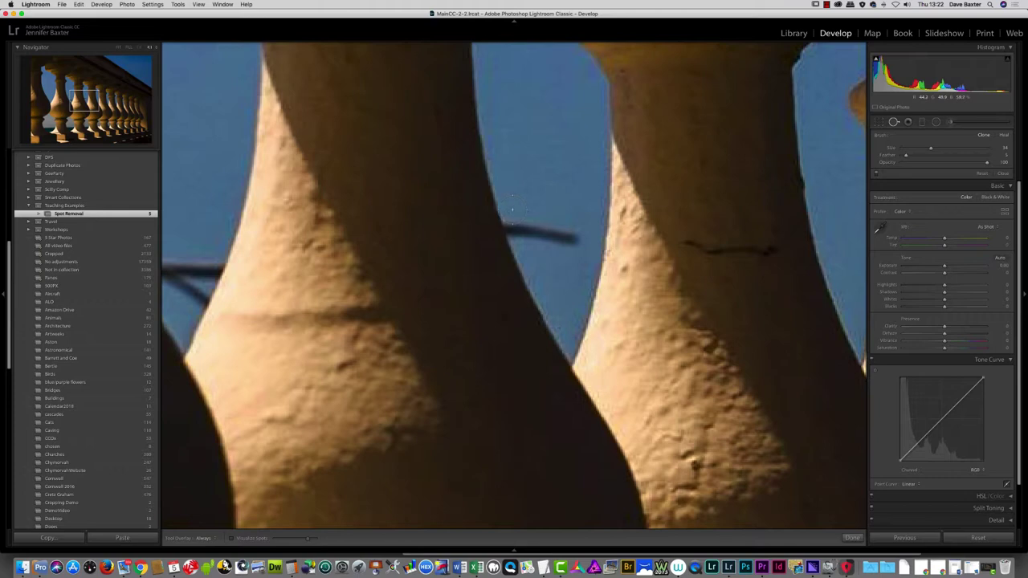
{"action": "scroll", "coordinate": [512, 210], "scroll_direction": "up", "scroll_amount": 5}
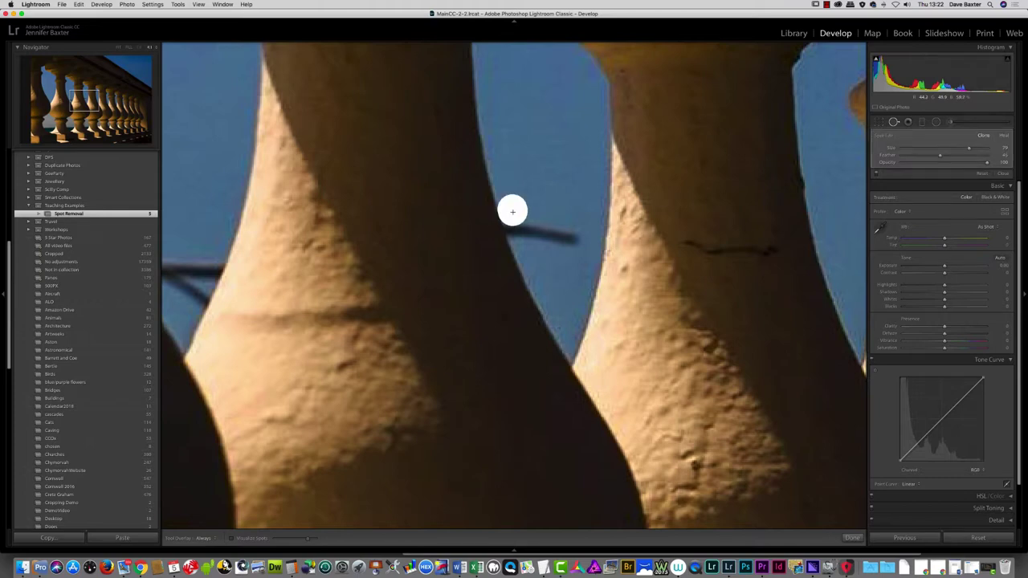
{"action": "mouse_move", "coordinate": [514, 214]}
{"action": "left_mouse_down"}
{"action": "mouse_move", "coordinate": [522, 233]}
{"action": "mouse_move", "coordinate": [570, 240]}
{"action": "left_mouse_up"}
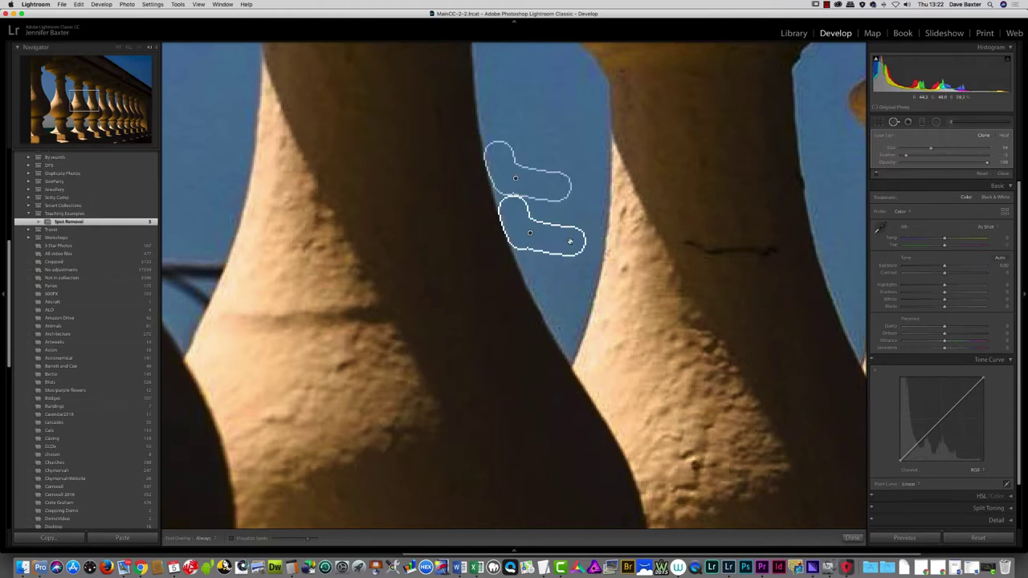
{"action": "key", "text": "h"}
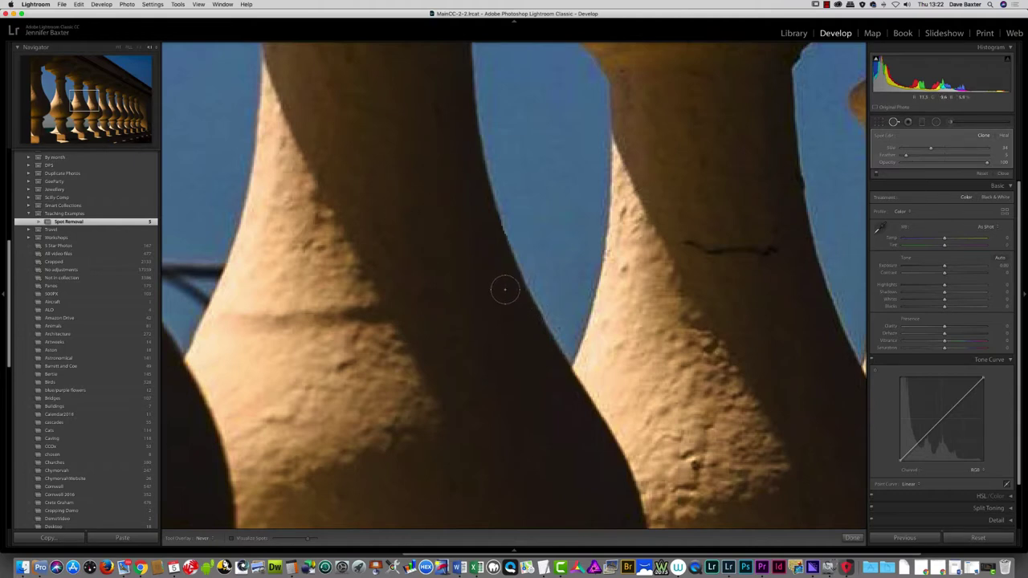
Clone out the forked wire between the second and third balusters and extend the painted area toward the lower tip of the sky gap.
{"action": "left_click_drag", "start_coordinate": [84, 103], "coordinate": [71, 104]}
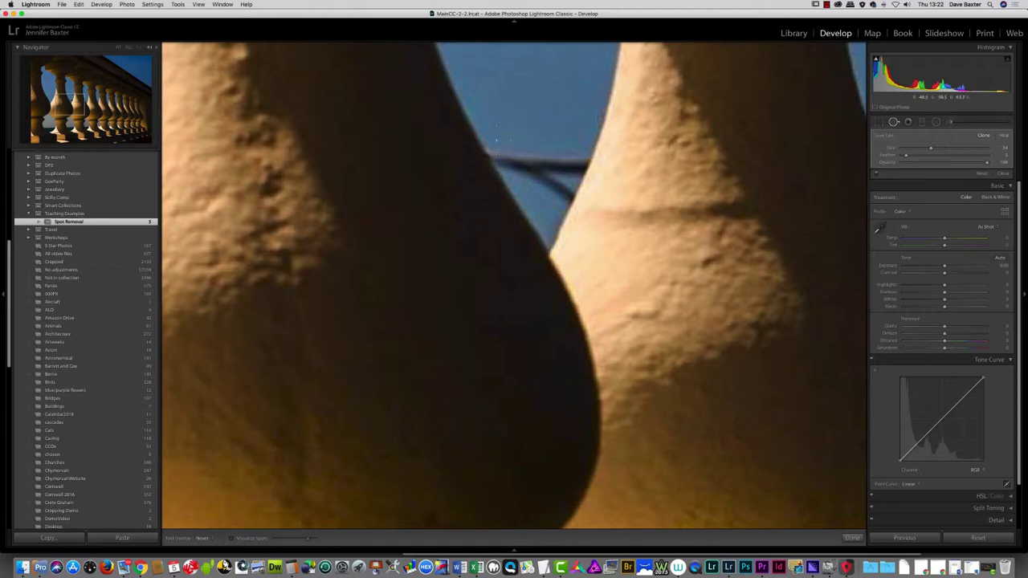
{"action": "mouse_move", "coordinate": [496, 140]}
{"action": "left_mouse_down"}
{"action": "mouse_move", "coordinate": [549, 199]}
{"action": "mouse_move", "coordinate": [576, 150]}
{"action": "mouse_move", "coordinate": [527, 155]}
{"action": "mouse_move", "coordinate": [545, 176]}
{"action": "mouse_move", "coordinate": [564, 184]}
{"action": "mouse_move", "coordinate": [572, 161]}
{"action": "left_mouse_up"}
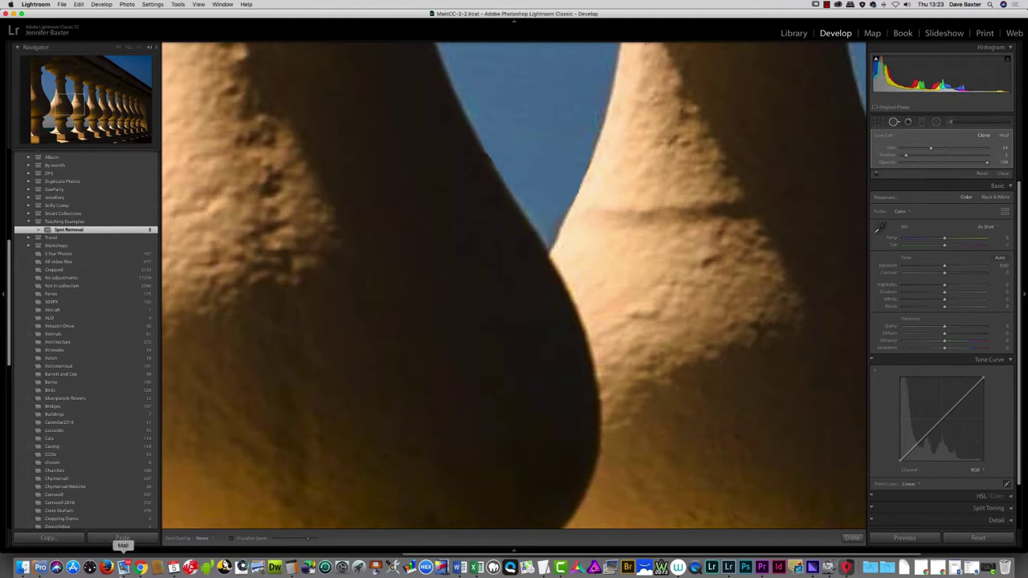
{"action": "left_click", "coordinate": [211, 538]}
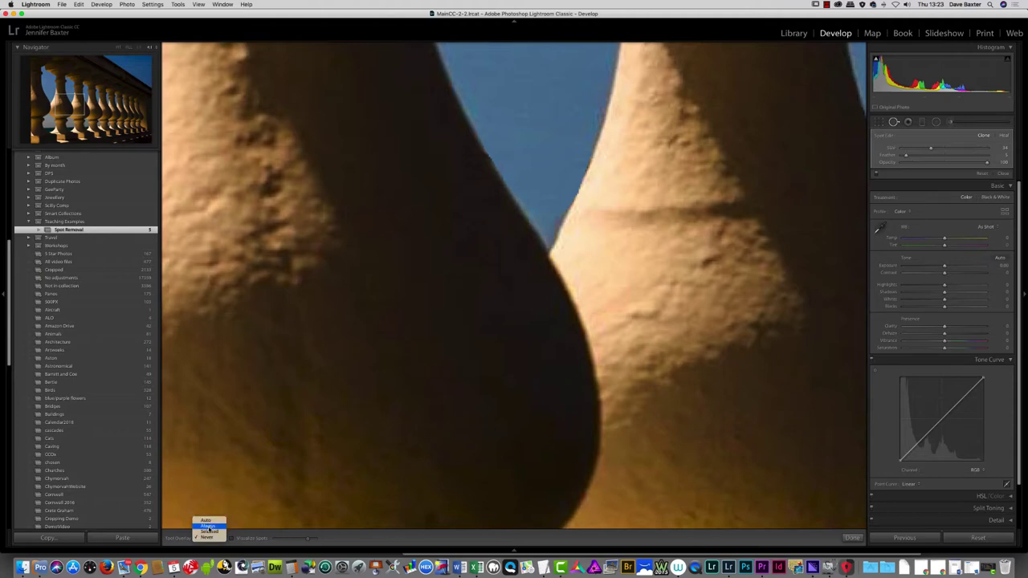
{"action": "left_click", "coordinate": [208, 527]}
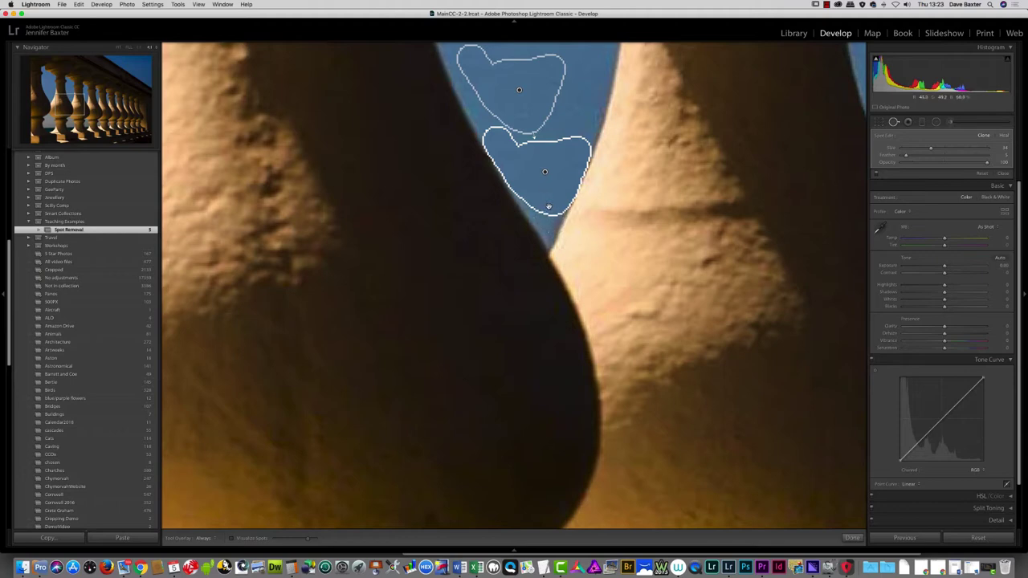
{"action": "key", "text": "shift"}
{"action": "left_click", "coordinate": [546, 216]}
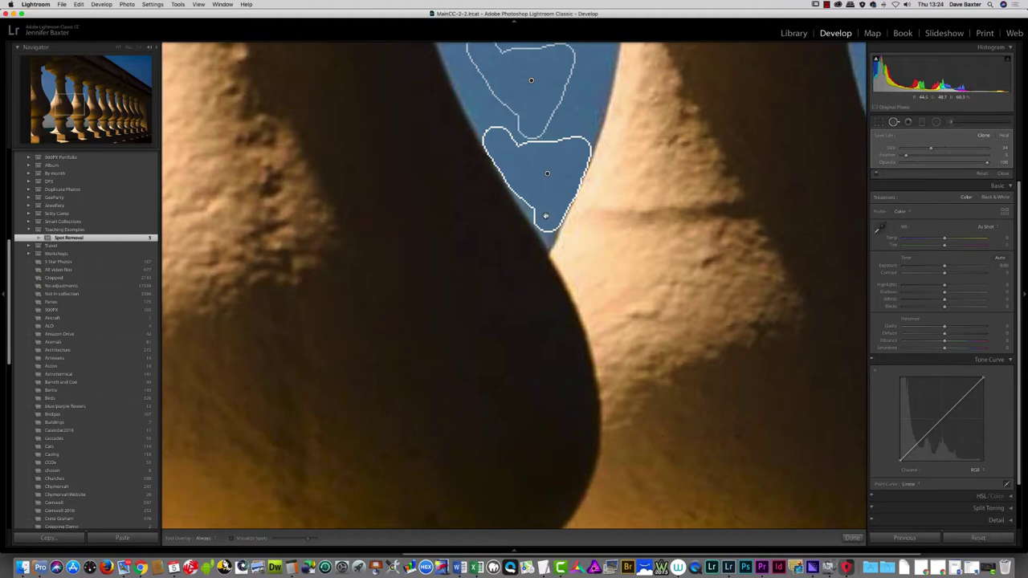
{"action": "key", "text": "h"}
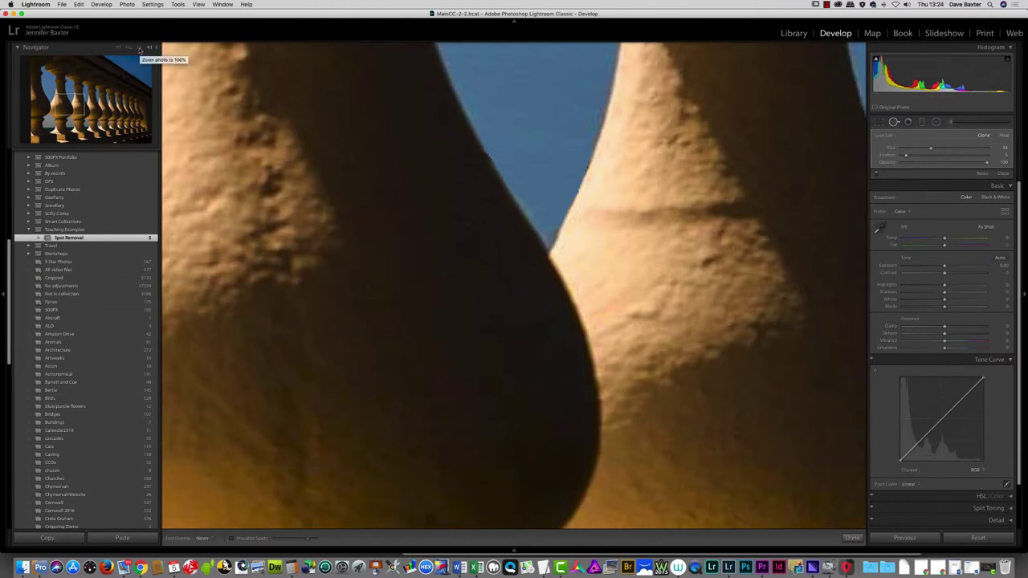
Clone out the dark crack across the neck of the fourth baluster with a short stroke.
{"action": "left_click", "coordinate": [140, 50]}
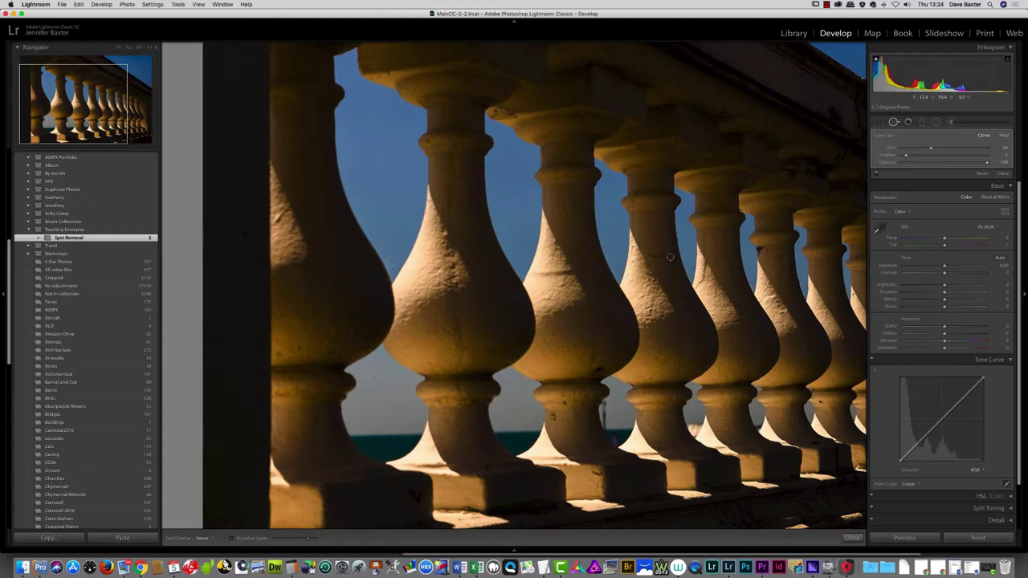
{"action": "left_click_drag", "start_coordinate": [649, 256], "coordinate": [671, 254]}
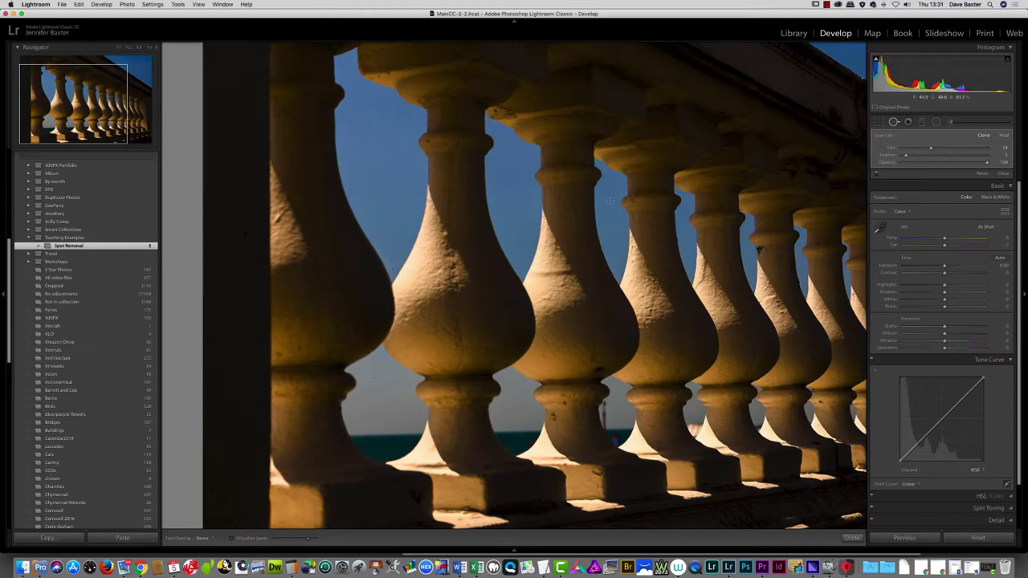
Clone out the thin dark post against the sky between the bases of the third and fourth balusters, and set the overlay to Always.
{"action": "left_click", "coordinate": [152, 49]}
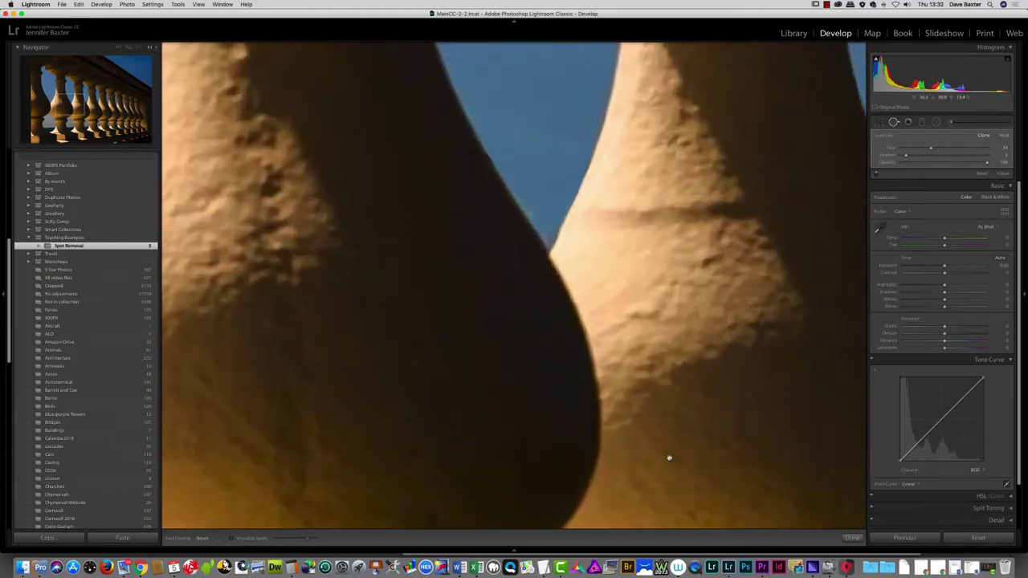
{"action": "left_click_drag", "start_coordinate": [669, 458], "coordinate": [493, 200]}
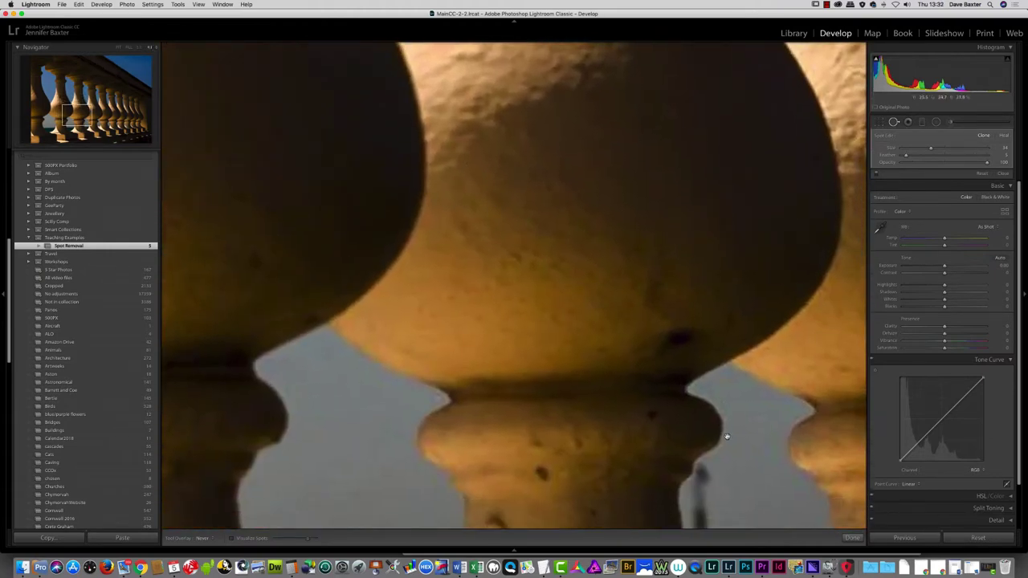
{"action": "left_click_drag", "start_coordinate": [725, 433], "coordinate": [530, 159]}
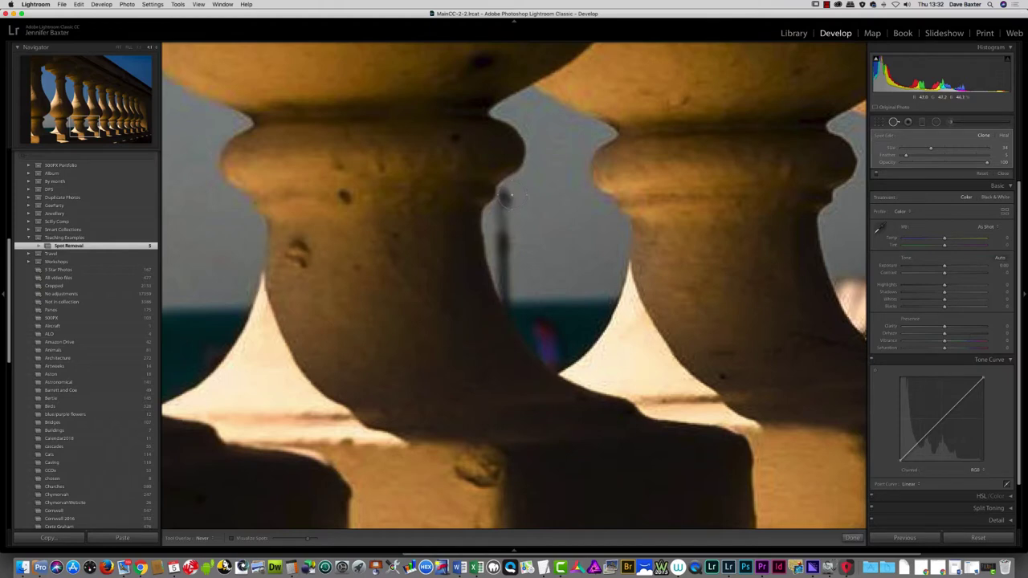
{"action": "left_click_drag", "start_coordinate": [507, 195], "coordinate": [517, 294]}
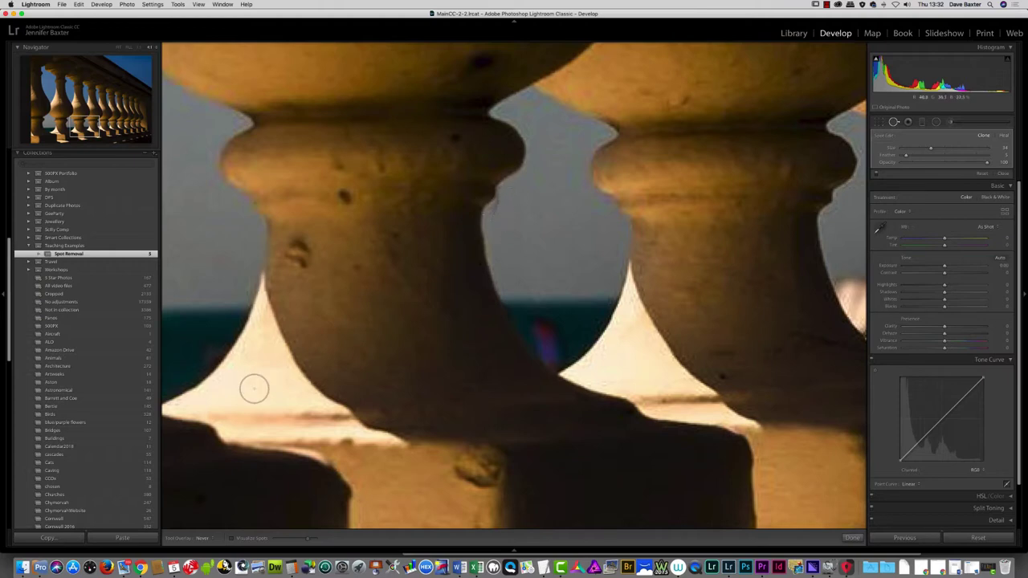
{"action": "left_click", "coordinate": [210, 539]}
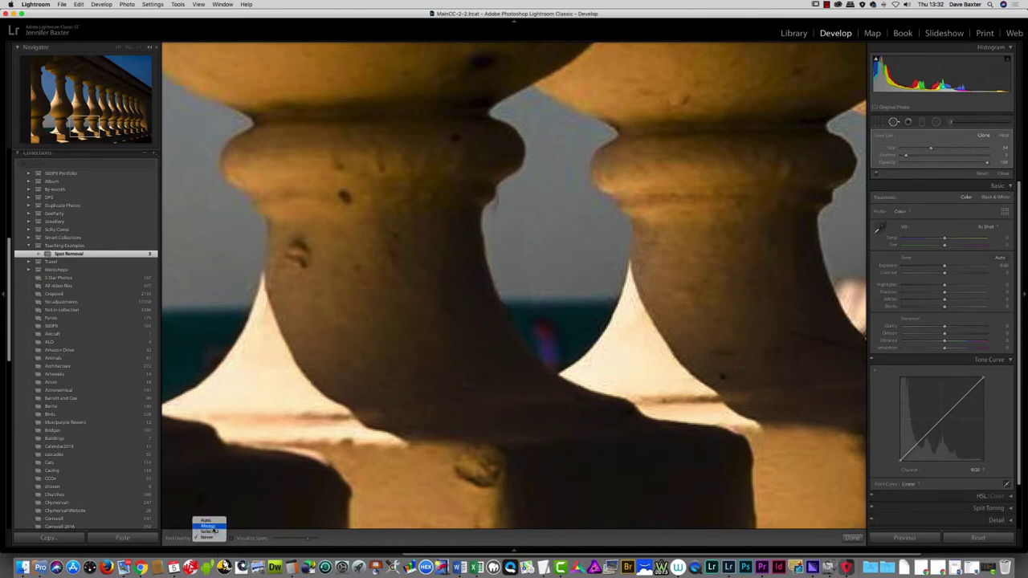
{"action": "left_click", "coordinate": [213, 527]}
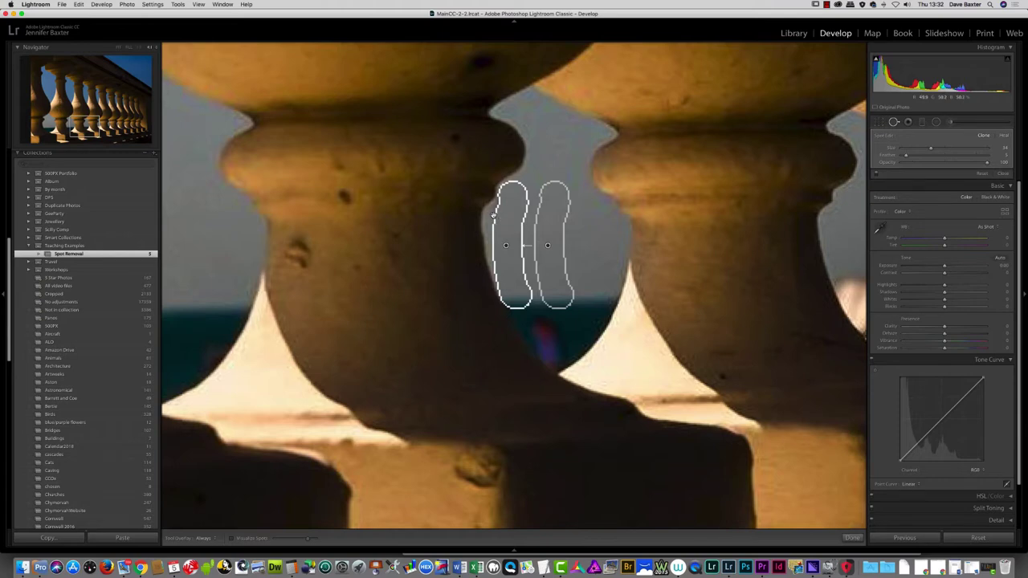
Set the brush size to 22 and extend the cloned area along the edge of the third baluster's neck, checking it without the overlay.
{"action": "key", "text": "shift"}
{"action": "left_click_drag", "start_coordinate": [931, 149], "coordinate": [920, 150]}
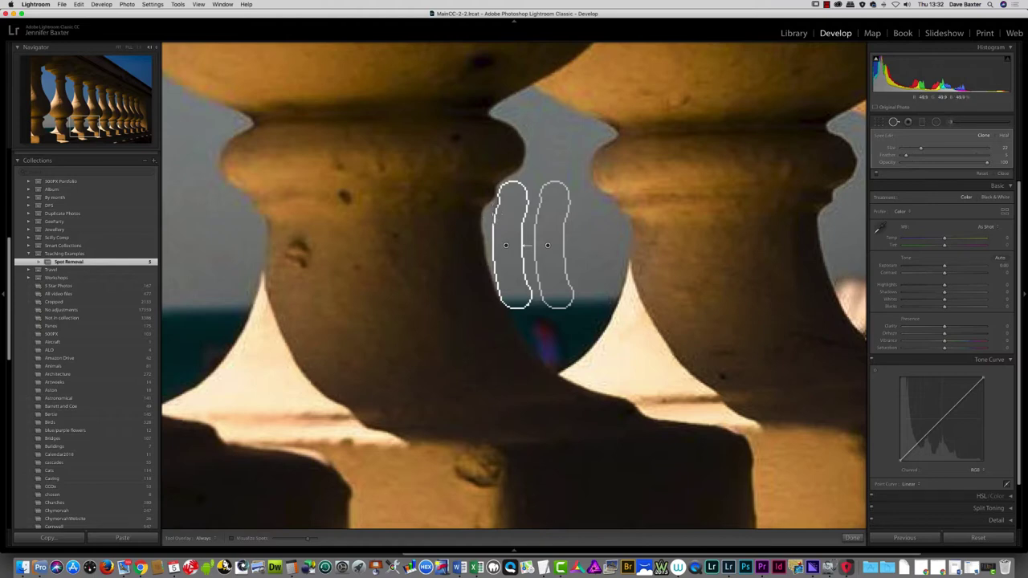
{"action": "left_click_drag", "start_coordinate": [489, 208], "coordinate": [492, 213]}
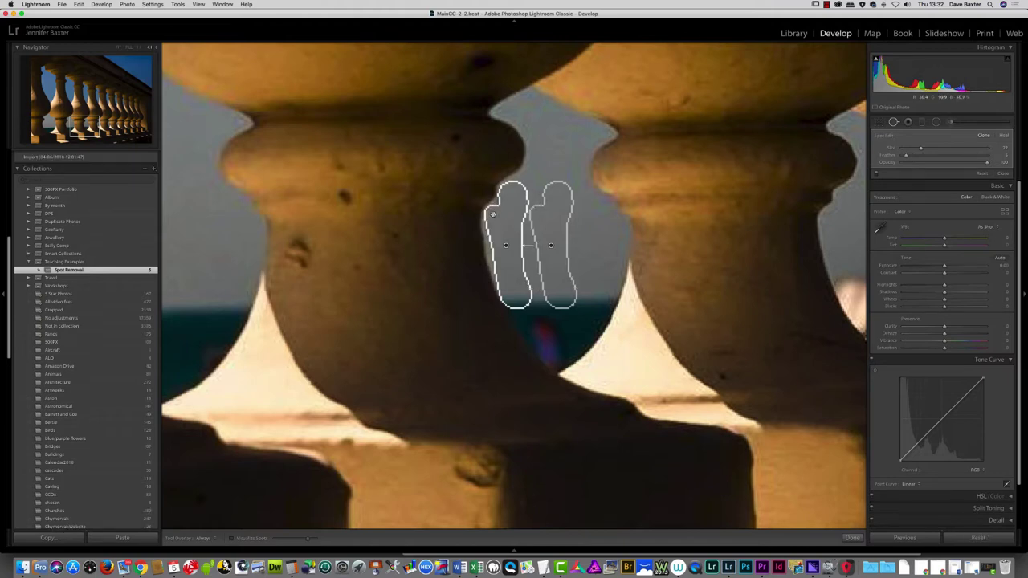
{"action": "key", "text": "h"}
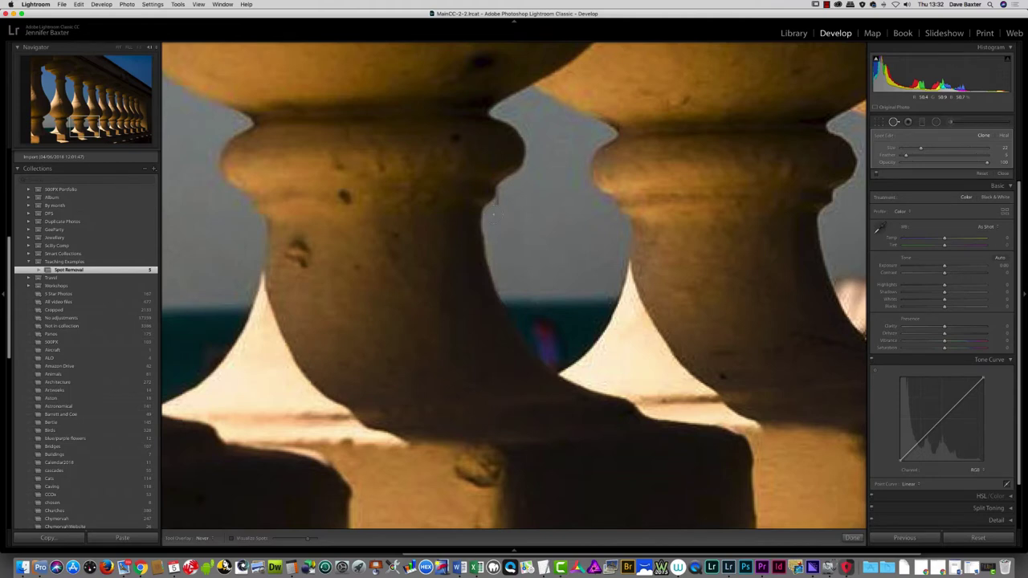
{"action": "key", "text": "h"}
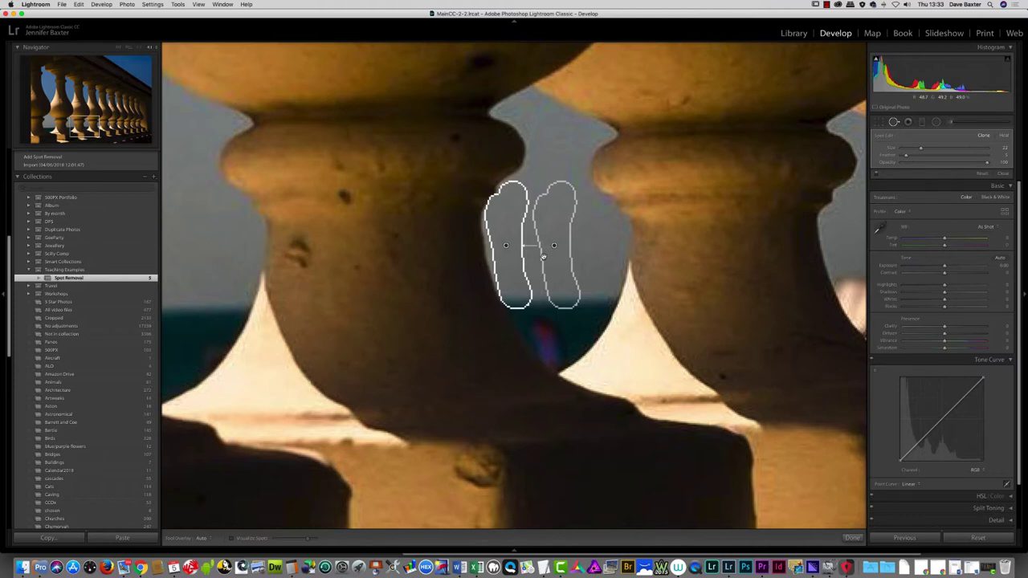
{"action": "key", "text": "h"}
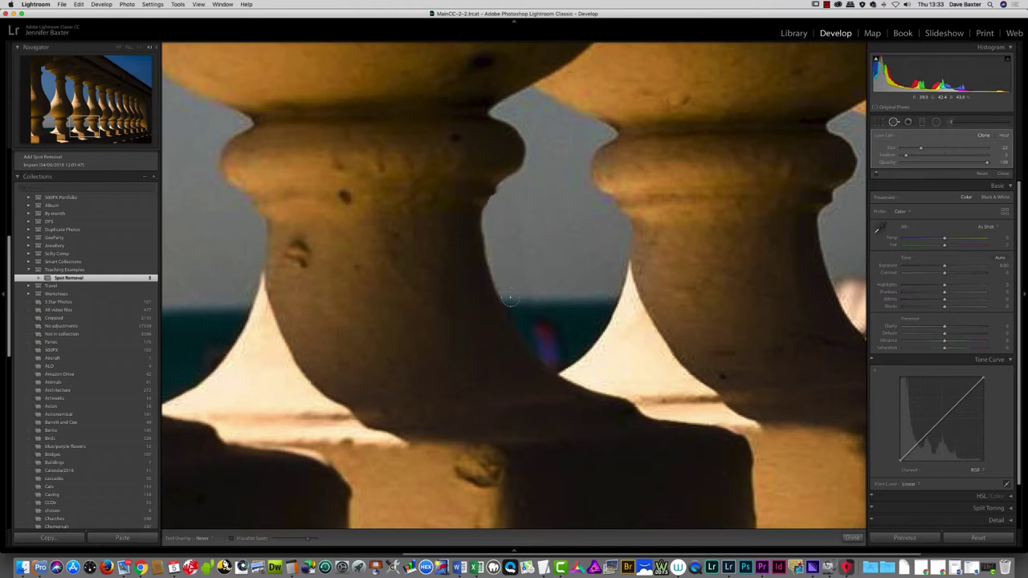
Clone out the purple figure on the sea between the third and fourth balusters, sourcing from the horizon between the second and third, with the overlay set to Always.
{"action": "mouse_move", "coordinate": [509, 297]}
{"action": "left_mouse_down"}
{"action": "mouse_move", "coordinate": [556, 364]}
{"action": "mouse_move", "coordinate": [597, 326]}
{"action": "mouse_move", "coordinate": [609, 296]}
{"action": "mouse_move", "coordinate": [516, 293]}
{"action": "mouse_move", "coordinate": [561, 347]}
{"action": "mouse_move", "coordinate": [542, 313]}
{"action": "mouse_move", "coordinate": [582, 318]}
{"action": "mouse_move", "coordinate": [570, 341]}
{"action": "mouse_move", "coordinate": [553, 335]}
{"action": "mouse_move", "coordinate": [608, 301]}
{"action": "mouse_move", "coordinate": [592, 327]}
{"action": "left_mouse_up"}
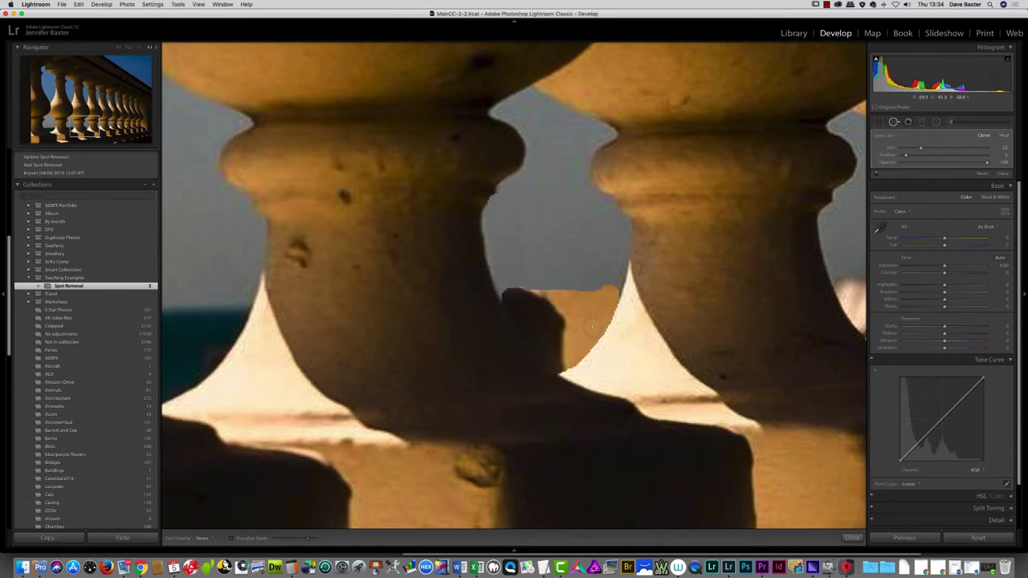
{"action": "left_click", "coordinate": [212, 540]}
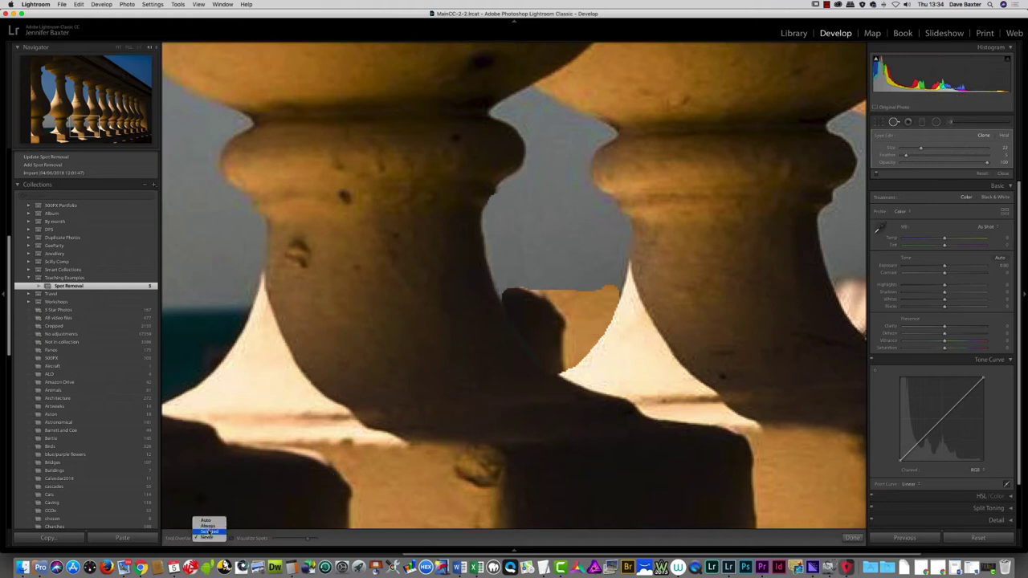
{"action": "left_click", "coordinate": [207, 526]}
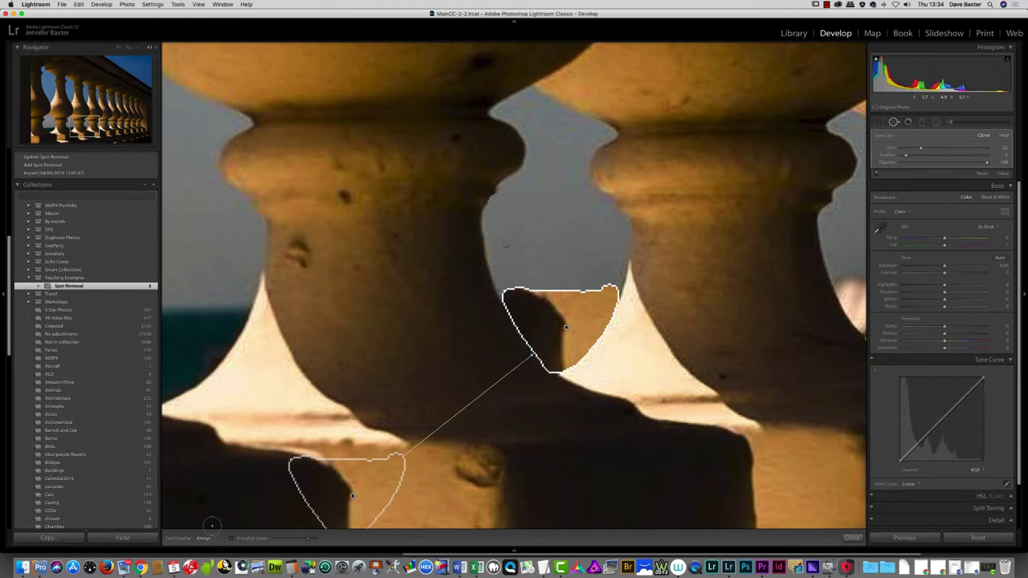
{"action": "left_click_drag", "start_coordinate": [325, 351], "coordinate": [501, 291]}
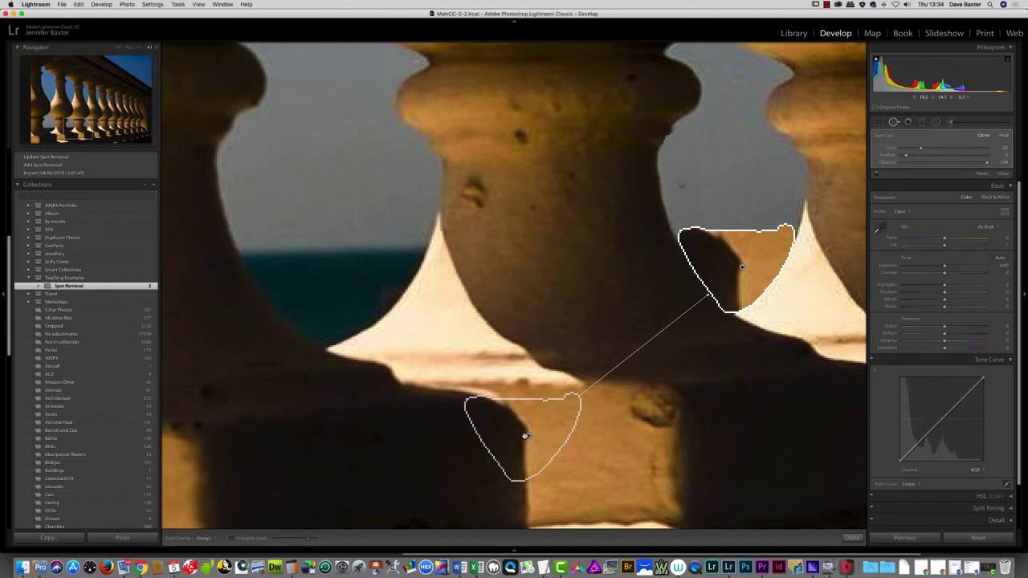
{"action": "mouse_move", "coordinate": [528, 435]}
{"action": "left_mouse_down"}
{"action": "mouse_move", "coordinate": [466, 425]}
{"action": "mouse_move", "coordinate": [341, 365]}
{"action": "mouse_move", "coordinate": [339, 273]}
{"action": "left_mouse_up"}
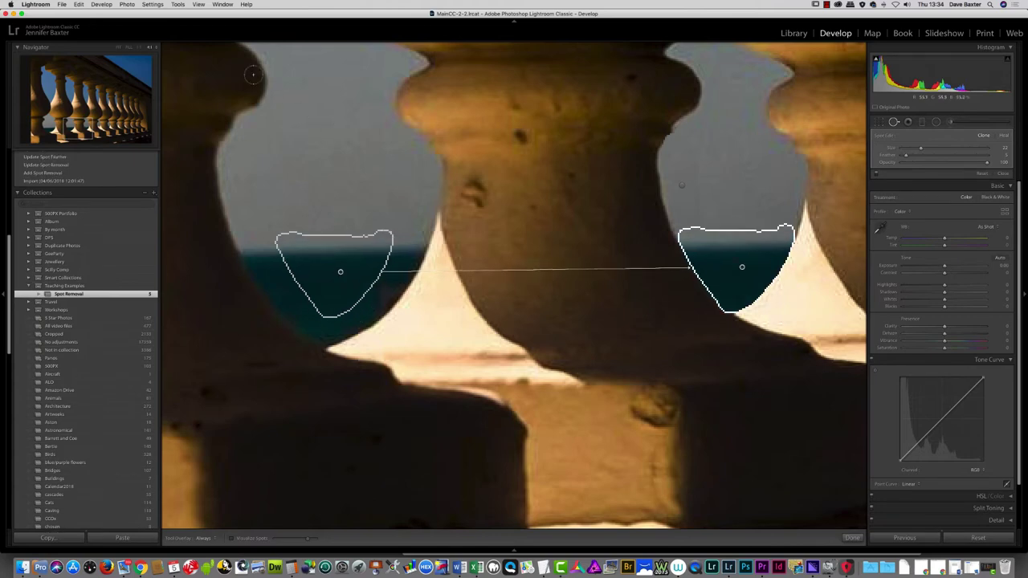
Hide the spot overlay, fit the whole balustrade photo in view and compare it with the unedited version.
{"action": "left_click", "coordinate": [139, 48]}
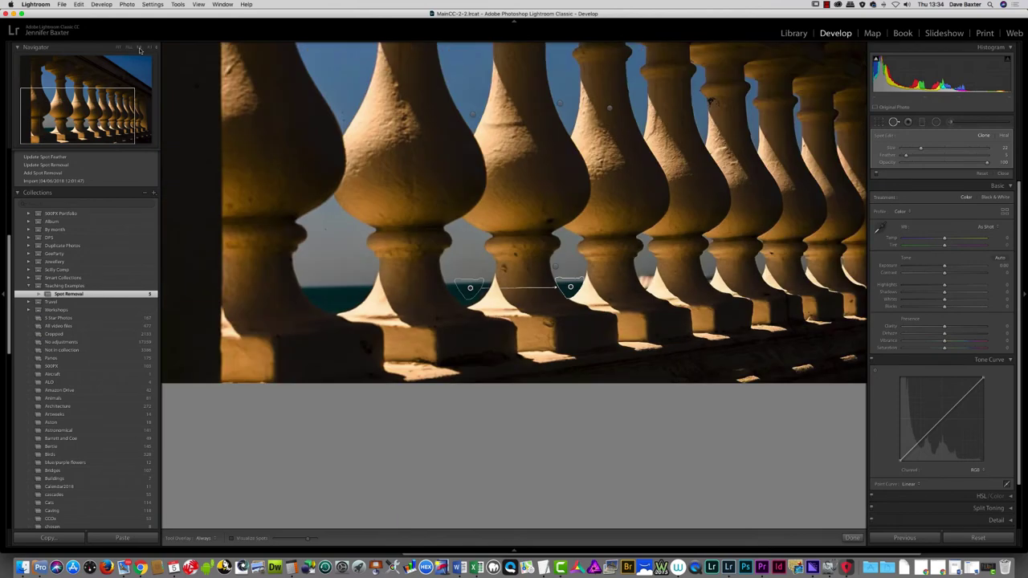
{"action": "key", "text": "h"}
{"action": "left_click", "coordinate": [118, 48]}
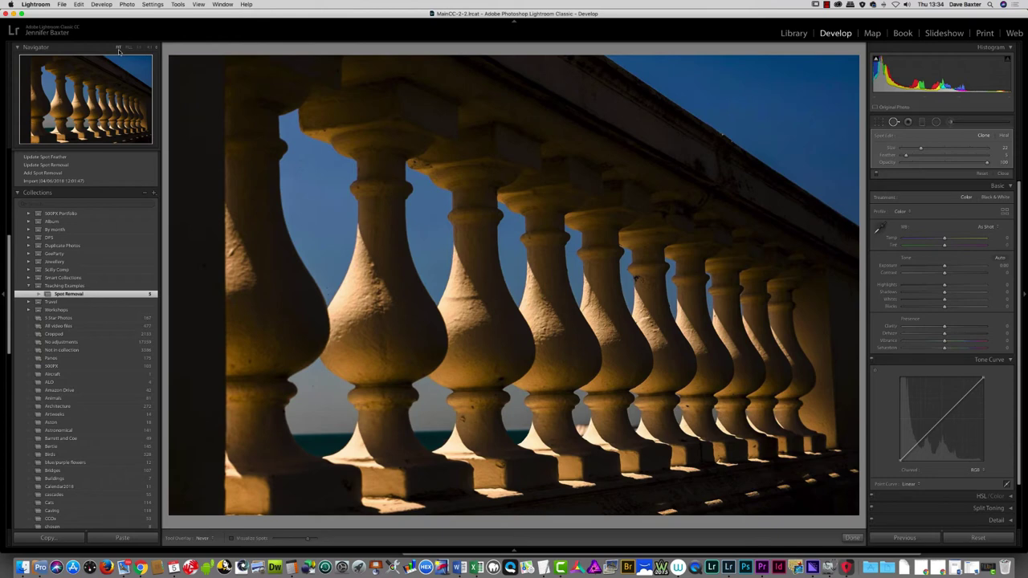
{"action": "key", "text": "backslash"}
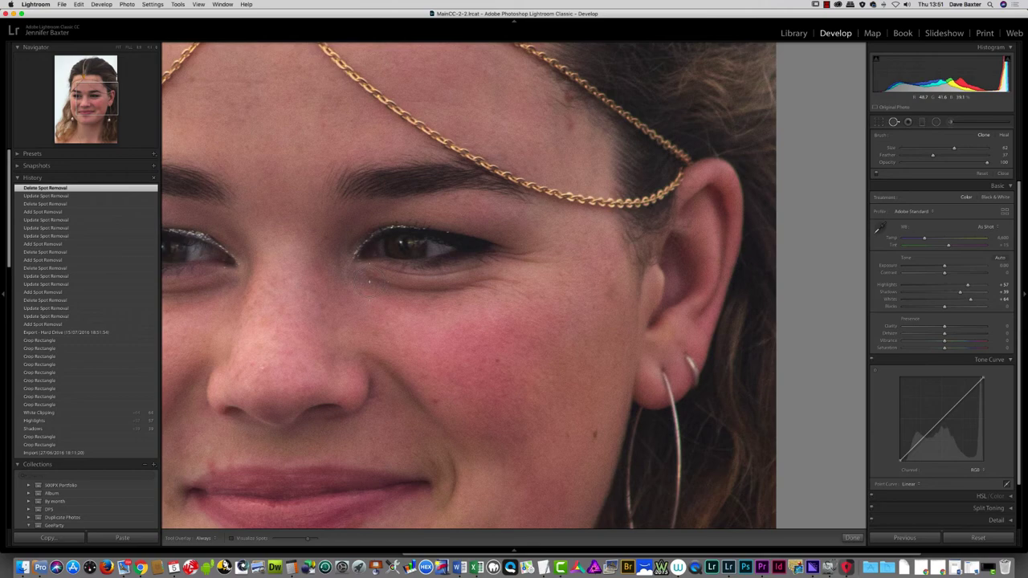
Paint a clone stroke over the shadow beneath the eye nearest the ear in the portrait, and source it from the cheek just below.
{"action": "mouse_move", "coordinate": [371, 281]}
{"action": "left_mouse_down"}
{"action": "mouse_move", "coordinate": [424, 291]}
{"action": "mouse_move", "coordinate": [510, 285]}
{"action": "left_mouse_up"}
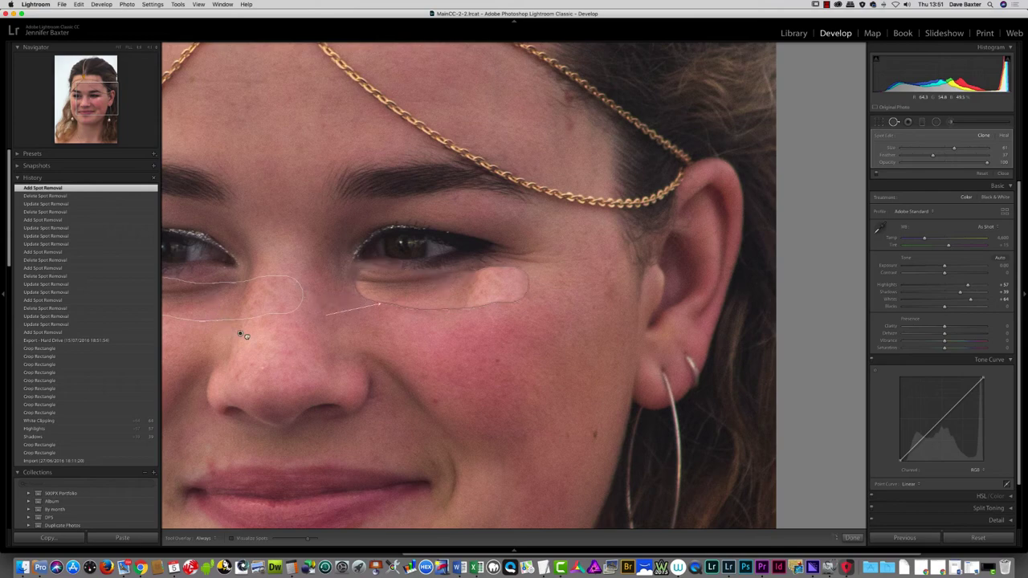
{"action": "key", "text": "slash"}
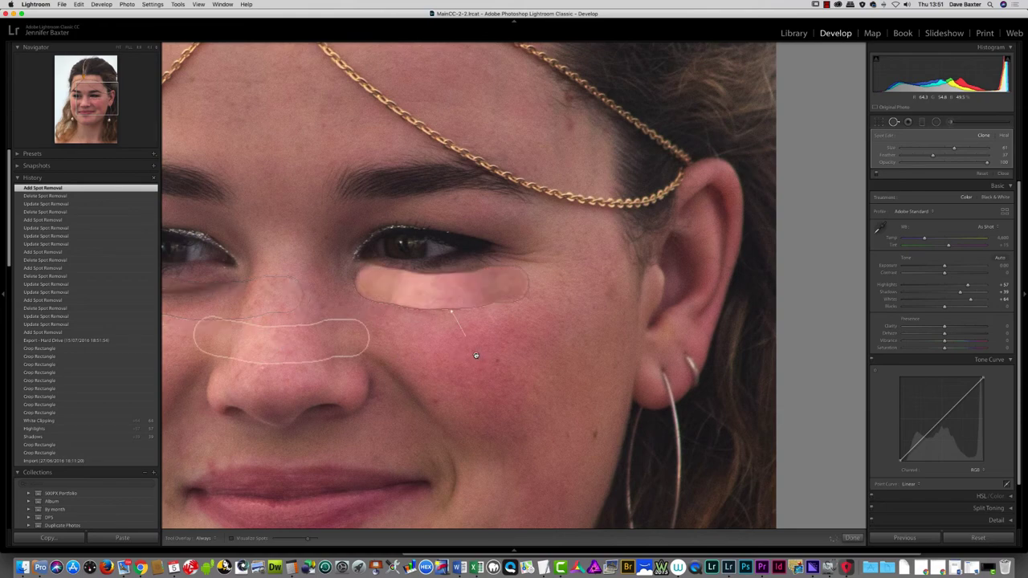
{"action": "left_click_drag", "start_coordinate": [476, 355], "coordinate": [475, 353]}
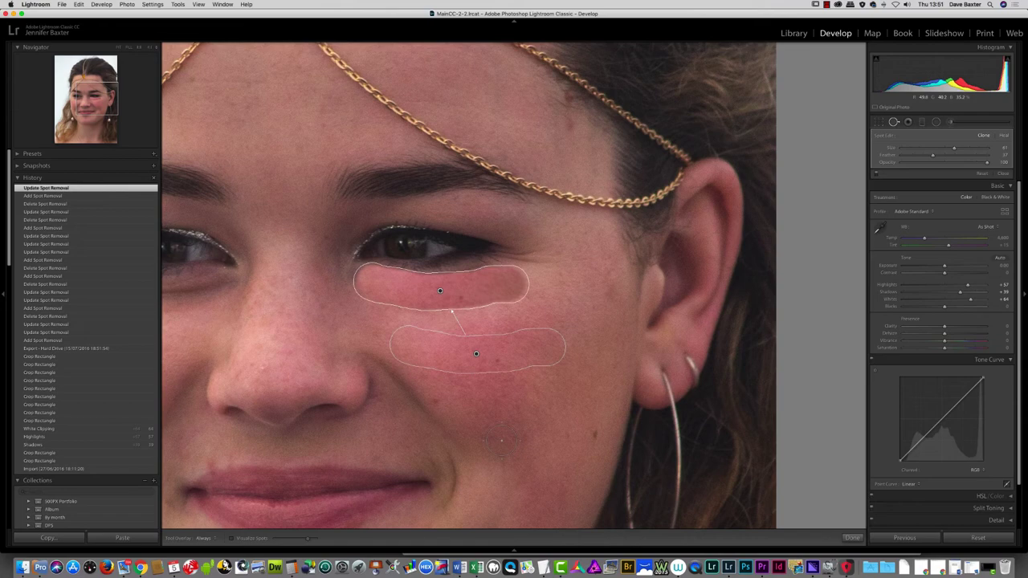
Check the under-eye clone without the overlay, switch it to Heal and set its opacity to 47.
{"action": "key", "text": "h"}
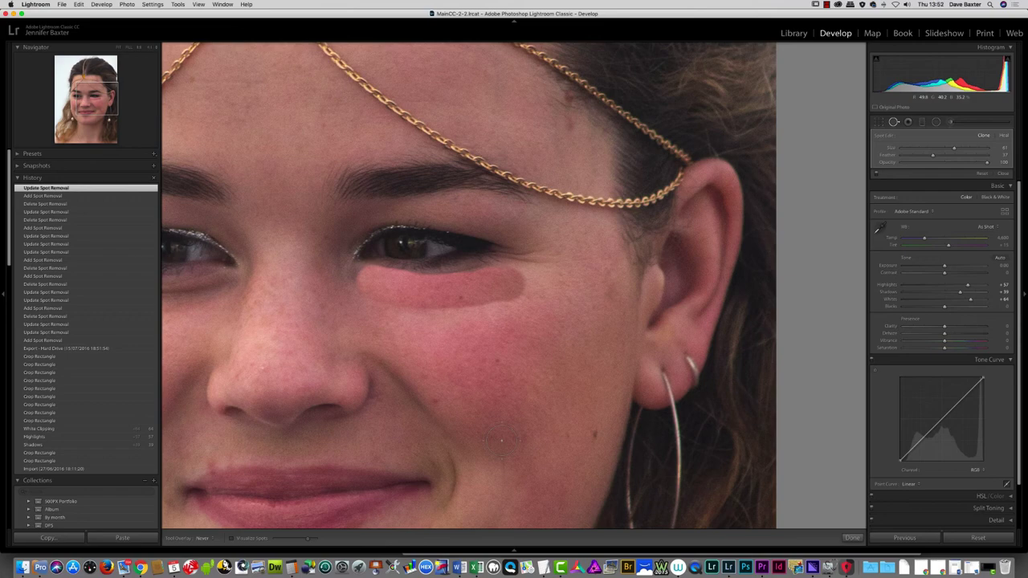
{"action": "key", "text": "h"}
{"action": "left_click", "coordinate": [1005, 137]}
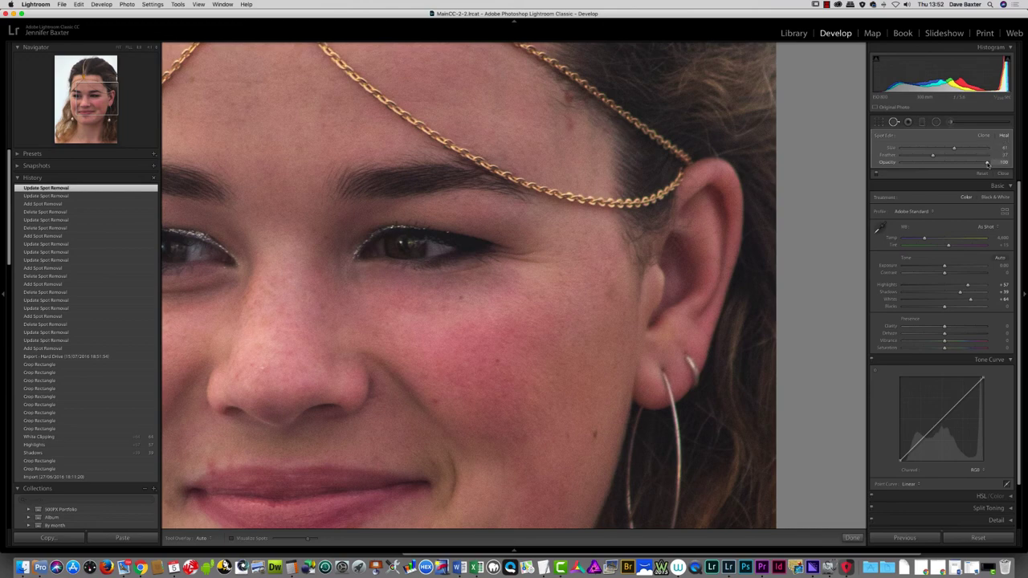
{"action": "left_click_drag", "start_coordinate": [987, 164], "coordinate": [900, 163]}
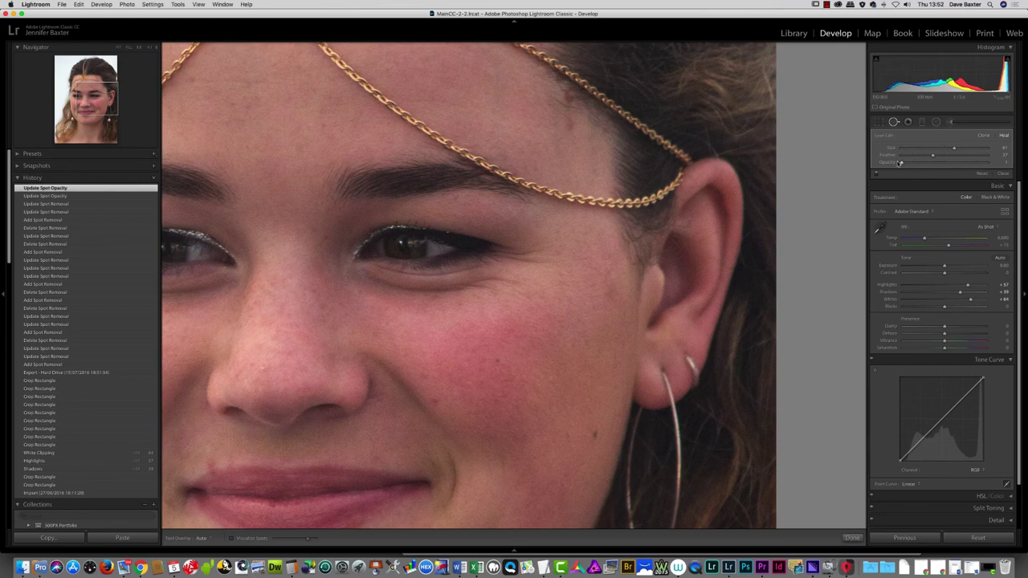
{"action": "left_click_drag", "start_coordinate": [902, 163], "coordinate": [940, 164]}
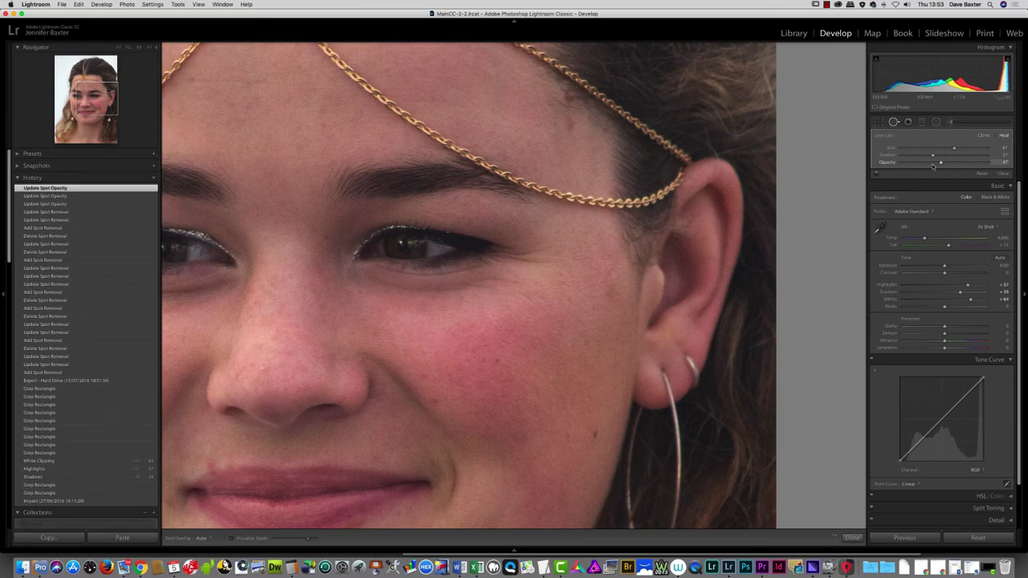